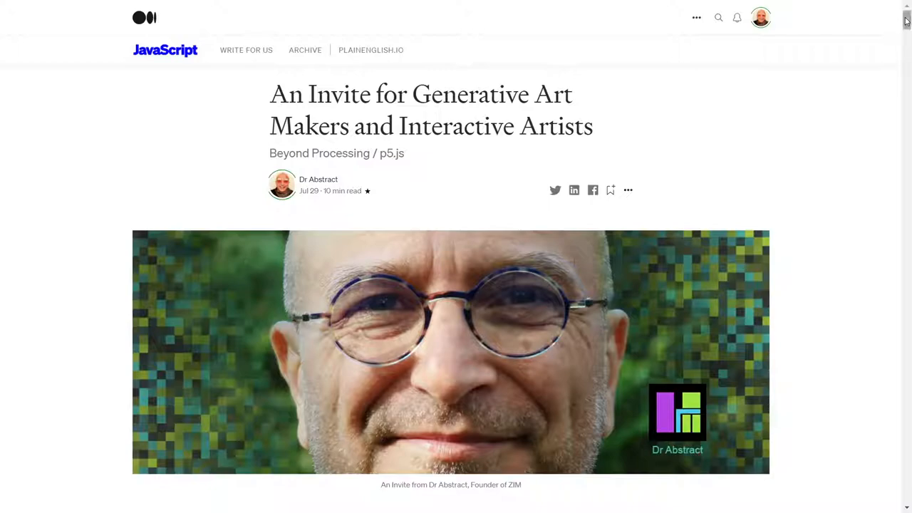
pyautogui.moveTo(904, 18); pyautogui.dragTo(901, 32)
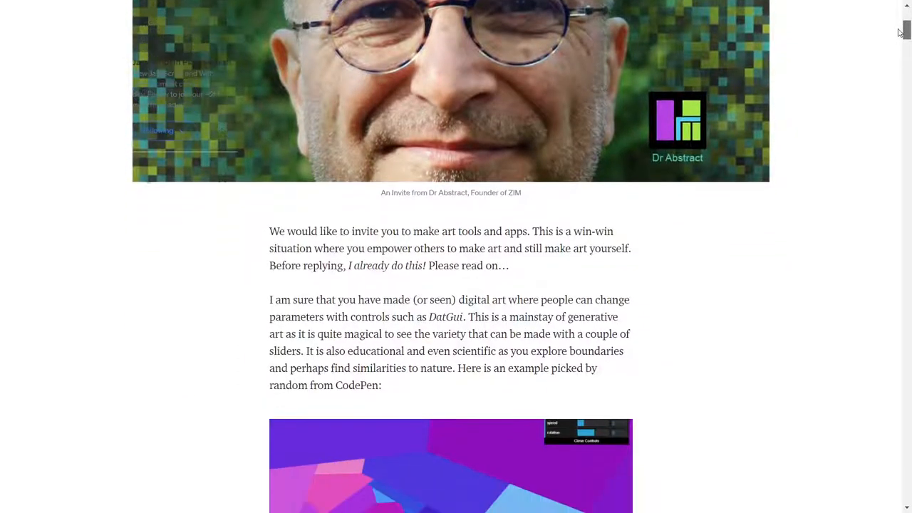
pyautogui.scroll(-3, 699, 263)
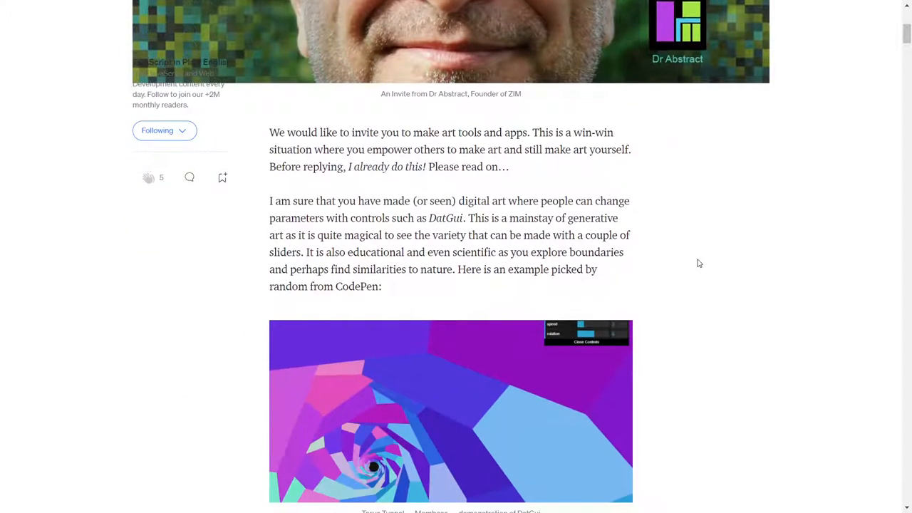
pyautogui.scroll(-2, 684, 268)
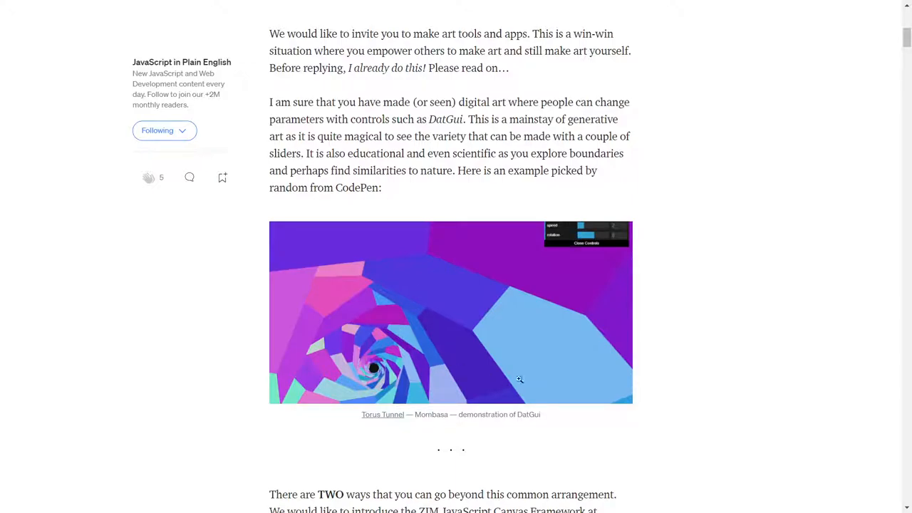
pyautogui.scroll(-5, 695, 349)
pyautogui.scroll(-5, 695, 349)
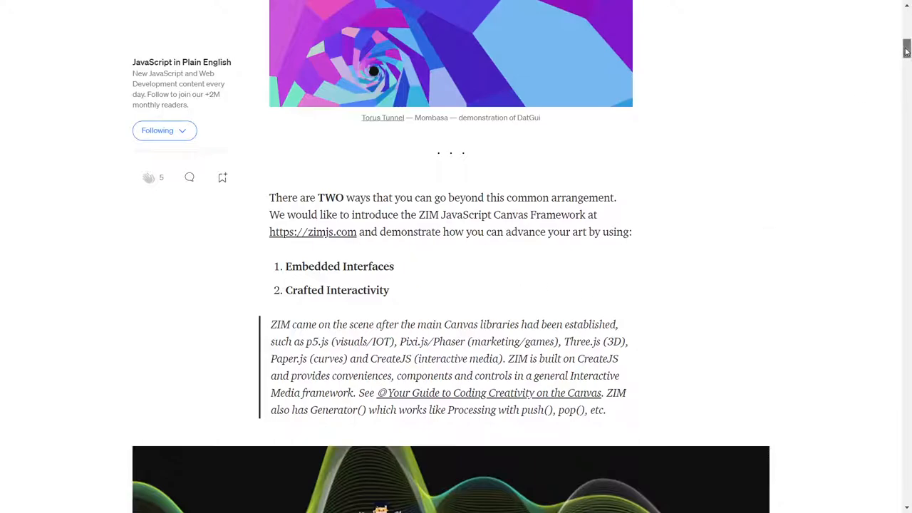
pyautogui.moveTo(905, 48); pyautogui.dragTo(906, 57)
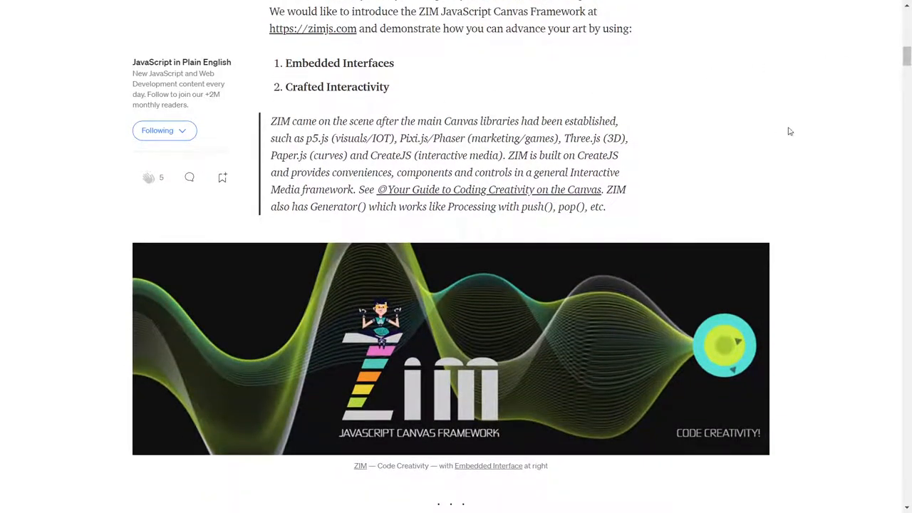
pyautogui.moveTo(906, 57); pyautogui.dragTo(906, 74)
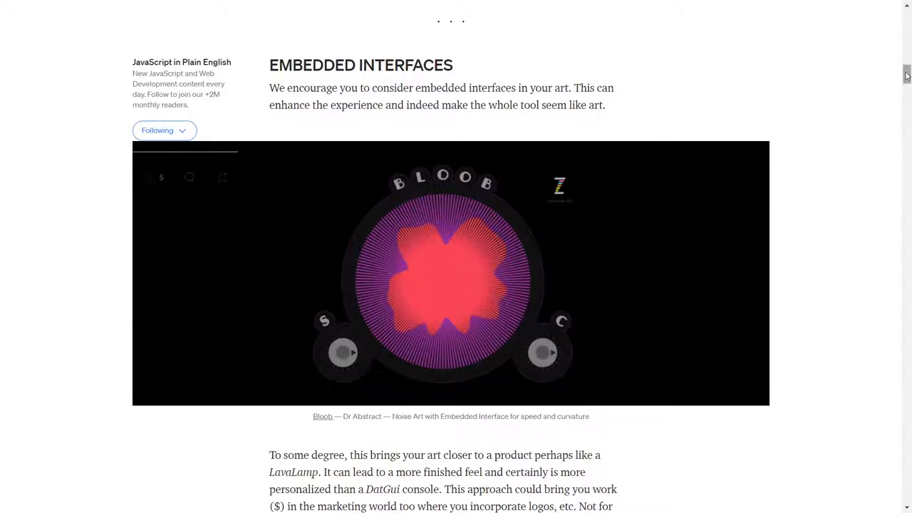
pyautogui.moveTo(906, 74); pyautogui.dragTo(906, 79)
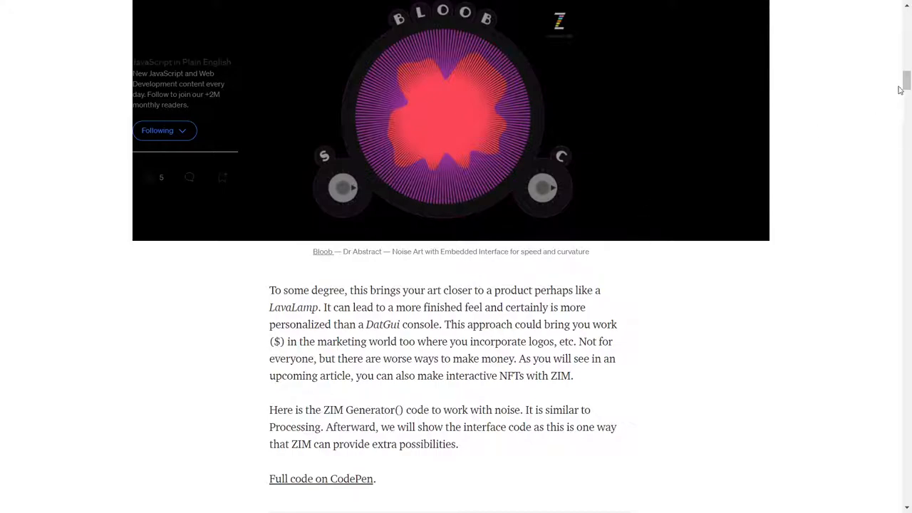
pyautogui.moveTo(906, 77); pyautogui.dragTo(907, 100)
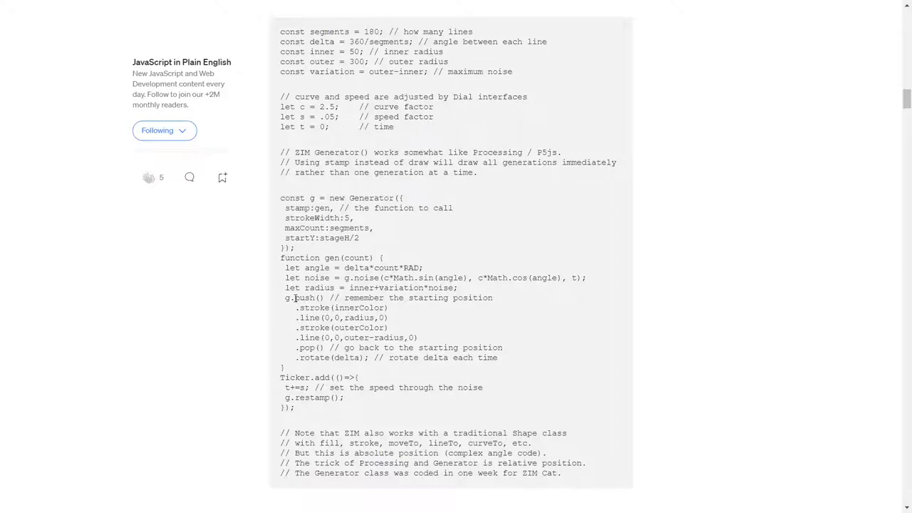
# Step: Highlight the gen function's lines and the words 'push' and 'line' in the Generator code, then clear the selection
pyautogui.moveTo(292, 278); pyautogui.dragTo(344, 356)
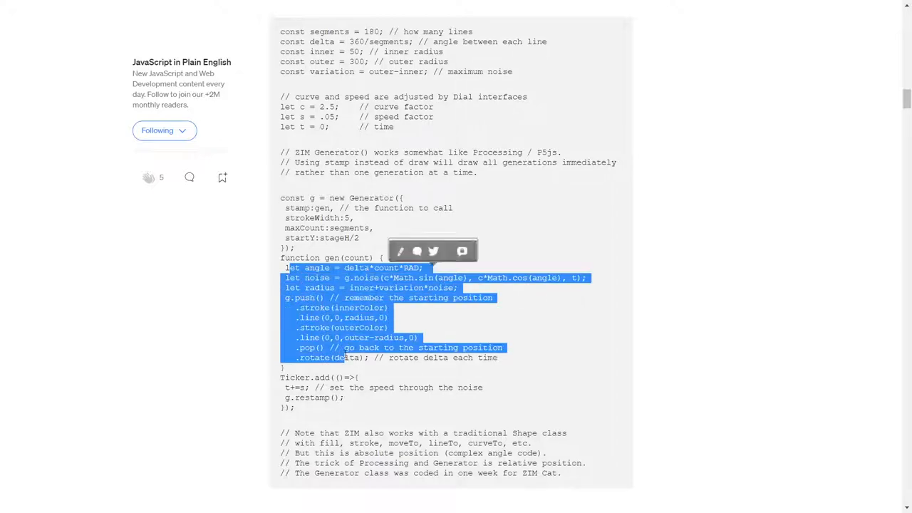
pyautogui.click(324, 280)
pyautogui.doubleClick(302, 297)
pyautogui.doubleClick(306, 338)
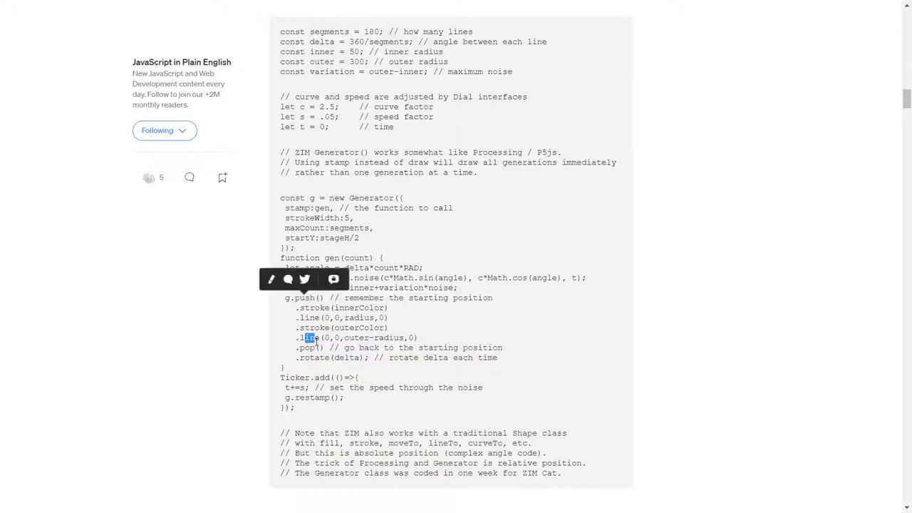
pyautogui.click(412, 310)
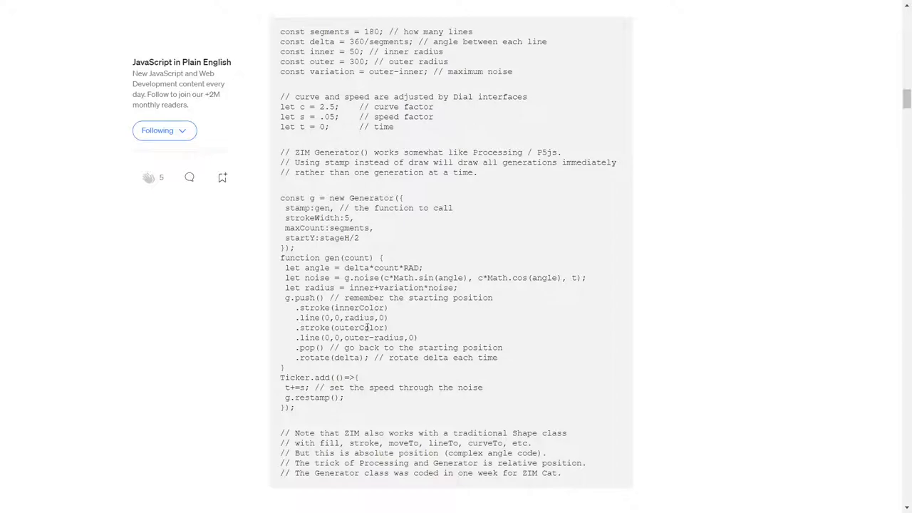
pyautogui.moveTo(906, 103); pyautogui.dragTo(906, 131)
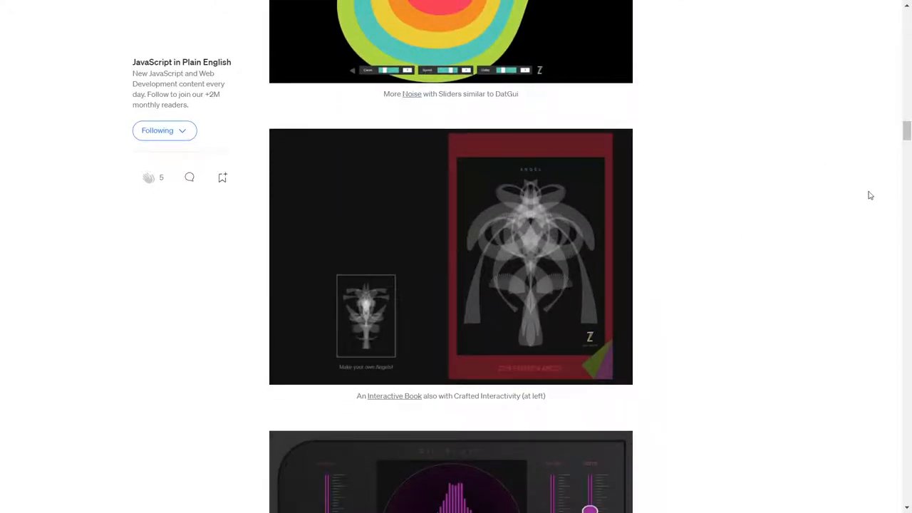
pyautogui.moveTo(907, 137); pyautogui.dragTo(907, 147)
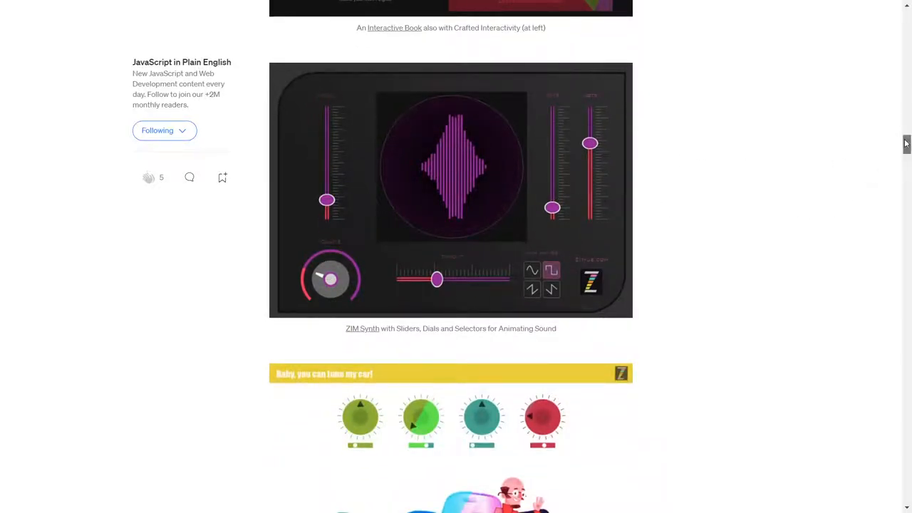
pyautogui.moveTo(907, 146); pyautogui.dragTo(905, 154)
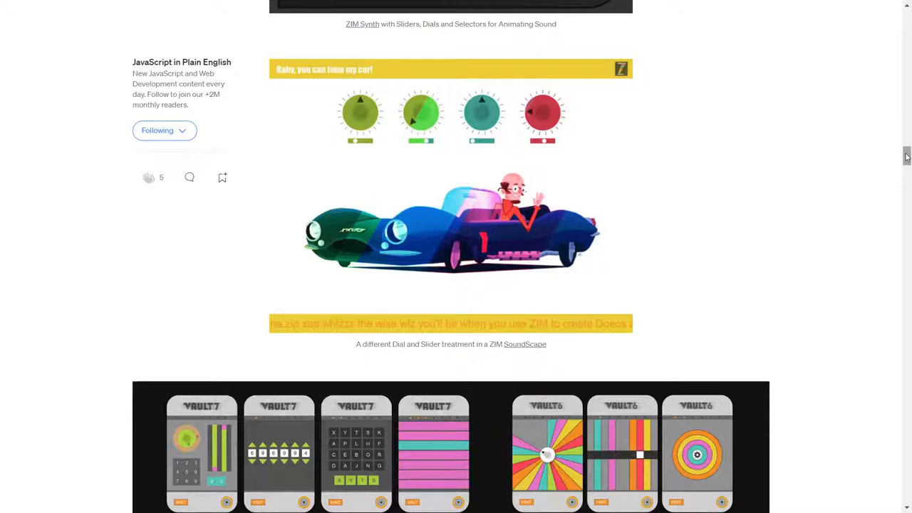
pyautogui.moveTo(906, 155); pyautogui.dragTo(906, 215)
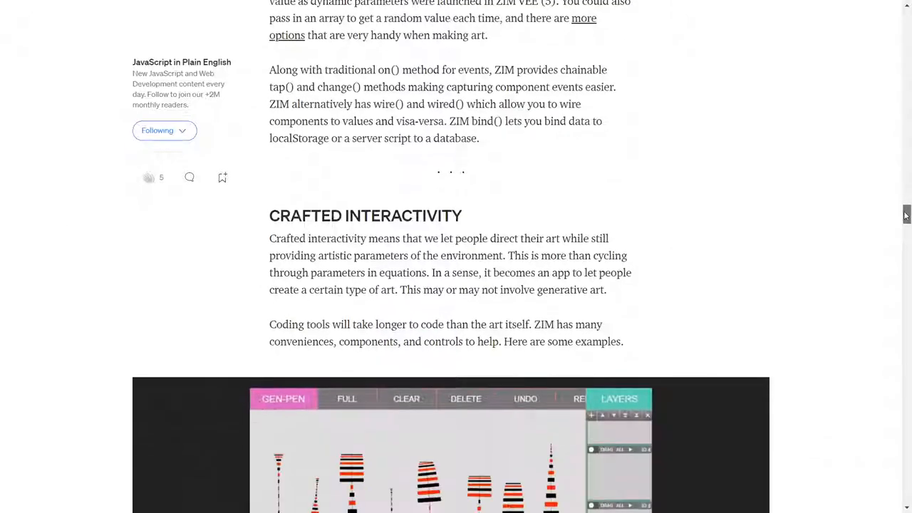
pyautogui.moveTo(907, 215); pyautogui.dragTo(906, 188)
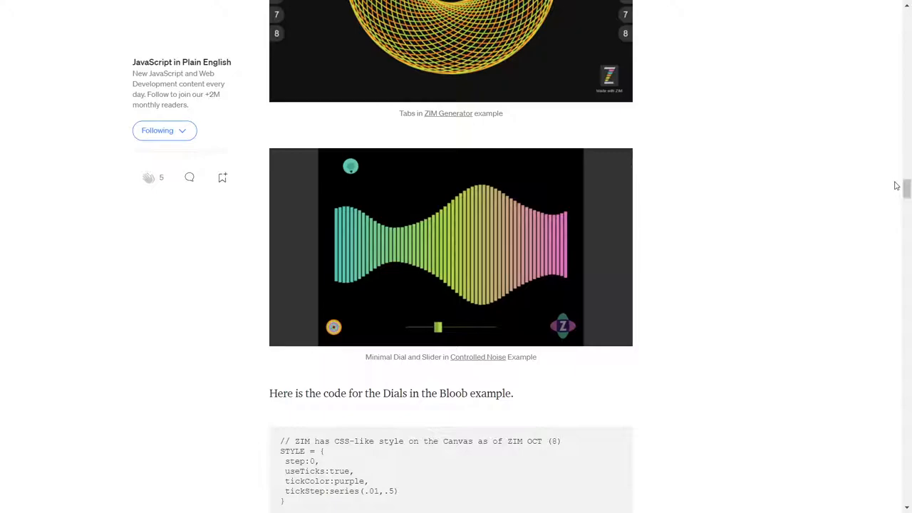
pyautogui.moveTo(906, 187); pyautogui.dragTo(906, 189)
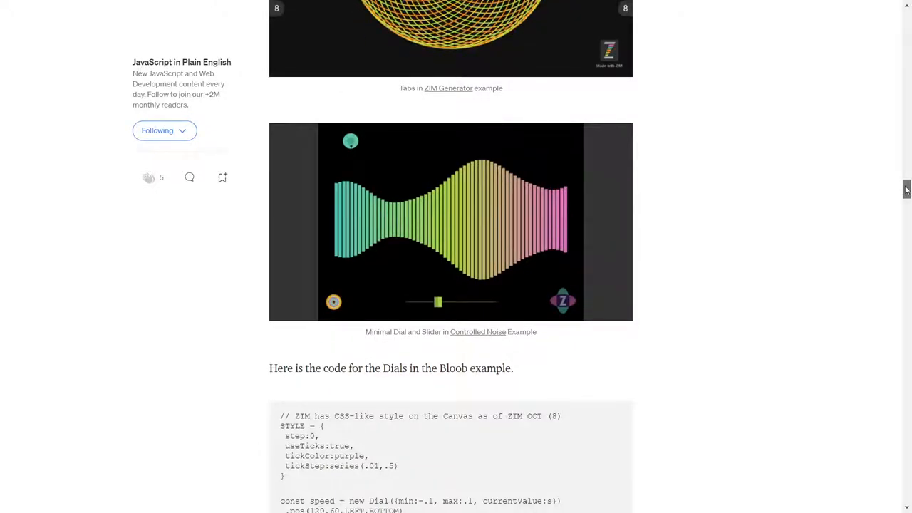
pyautogui.moveTo(906, 189); pyautogui.dragTo(906, 228)
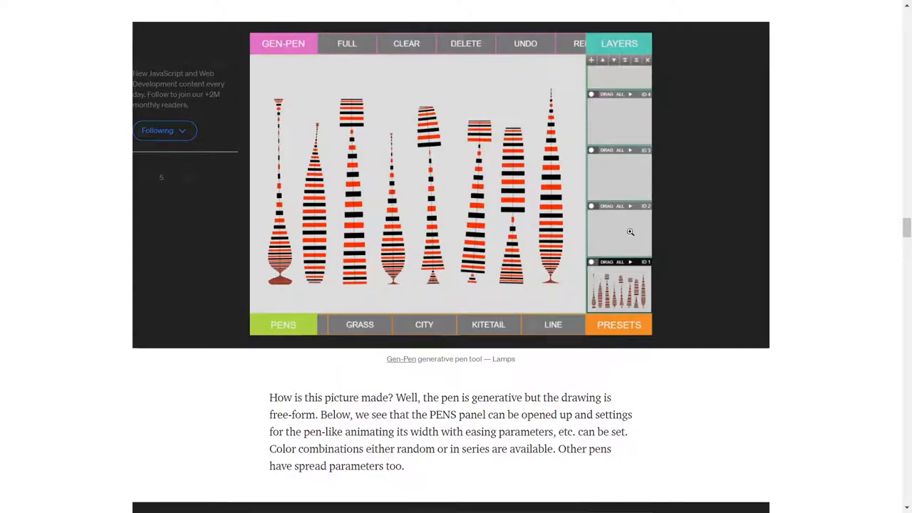
pyautogui.moveTo(907, 229); pyautogui.dragTo(906, 247)
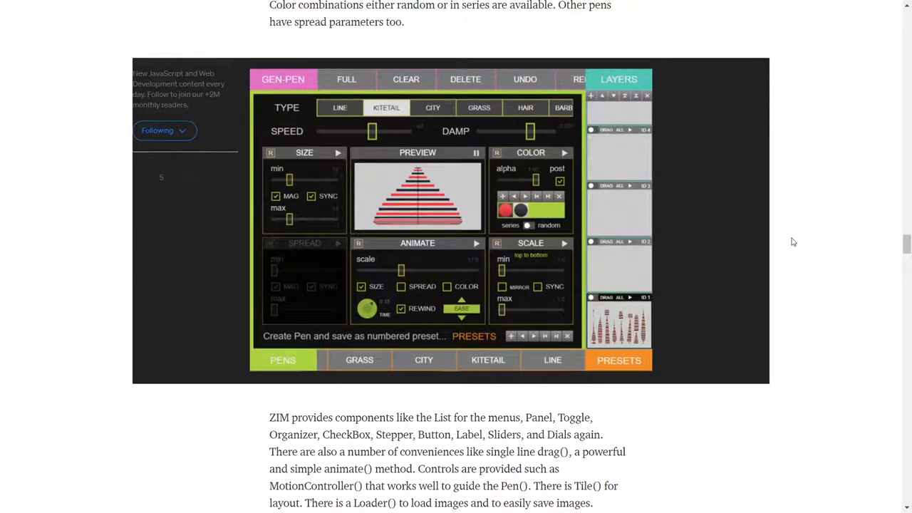
pyautogui.moveTo(906, 244); pyautogui.dragTo(906, 261)
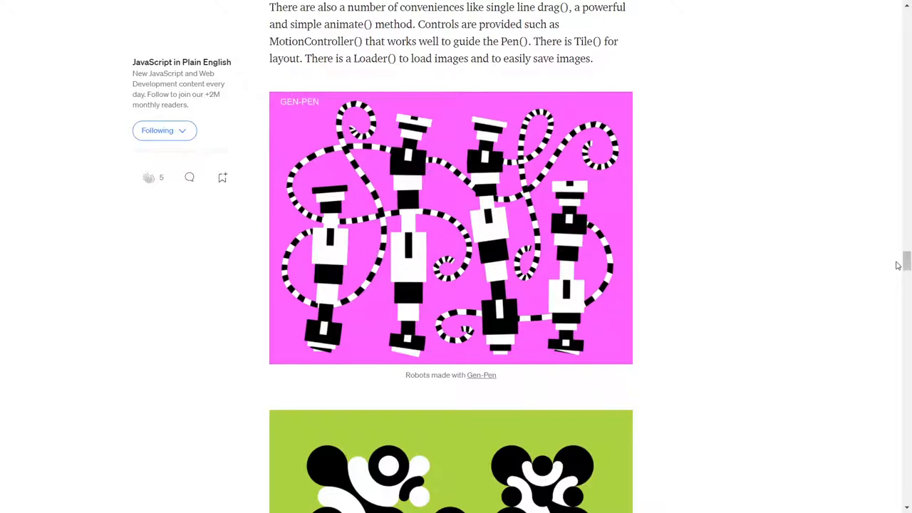
pyautogui.moveTo(906, 260); pyautogui.dragTo(903, 273)
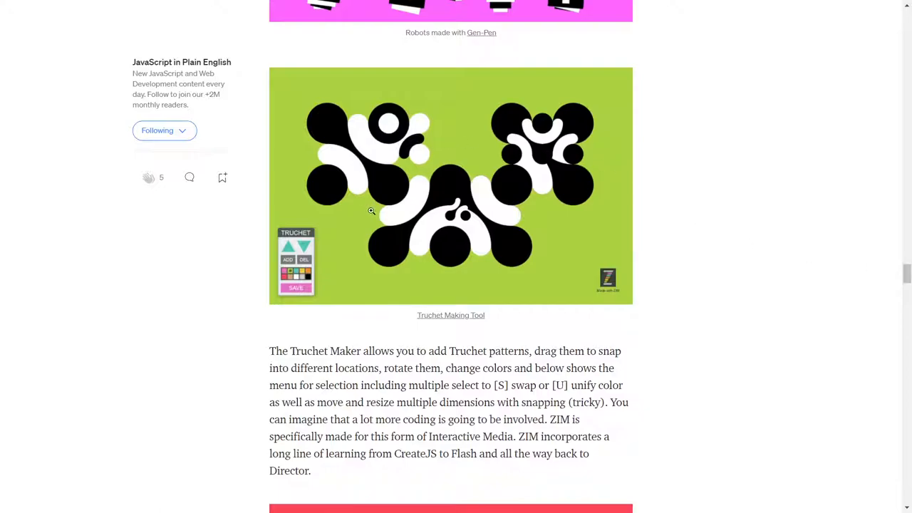
pyautogui.moveTo(906, 277); pyautogui.dragTo(907, 326)
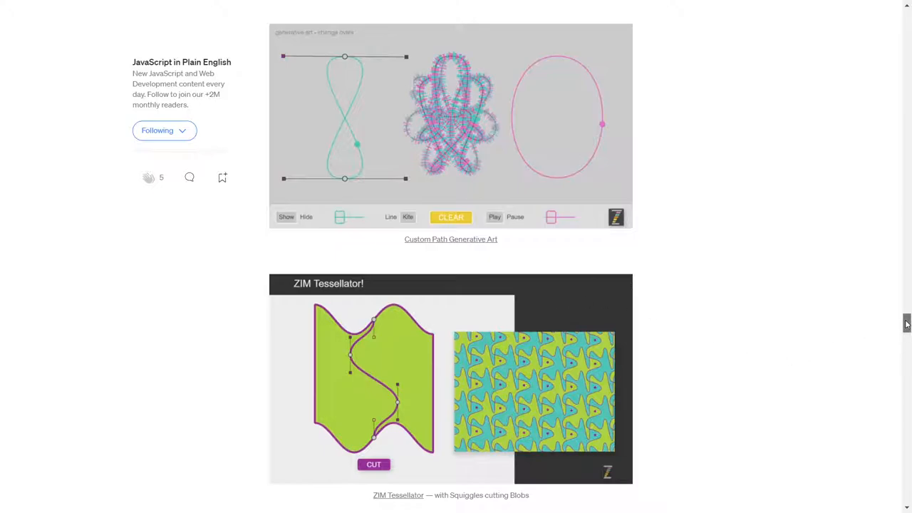
pyautogui.moveTo(906, 324); pyautogui.dragTo(905, 450)
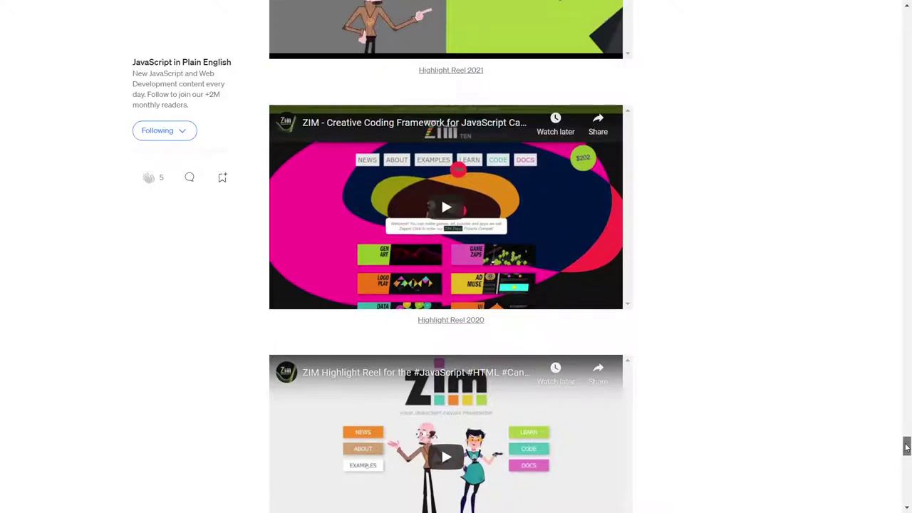
pyautogui.moveTo(907, 449); pyautogui.dragTo(907, 441)
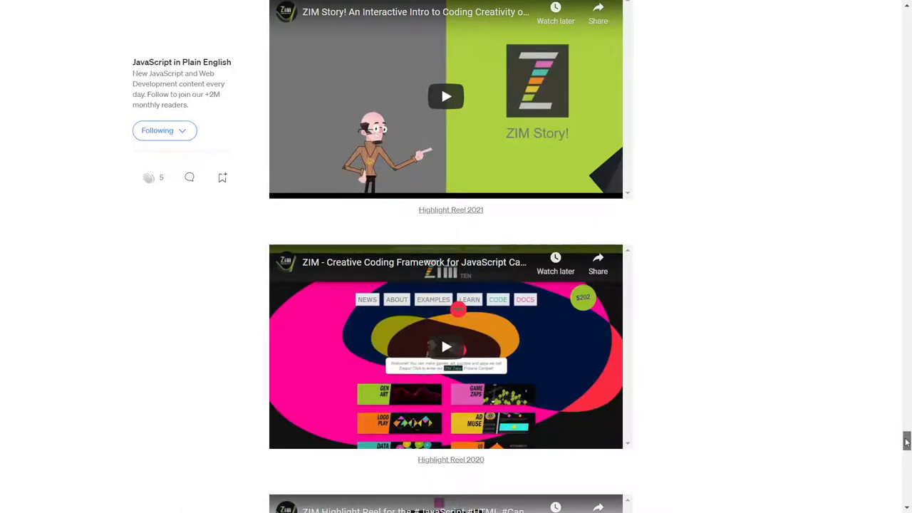
pyautogui.moveTo(906, 441); pyautogui.dragTo(906, 441)
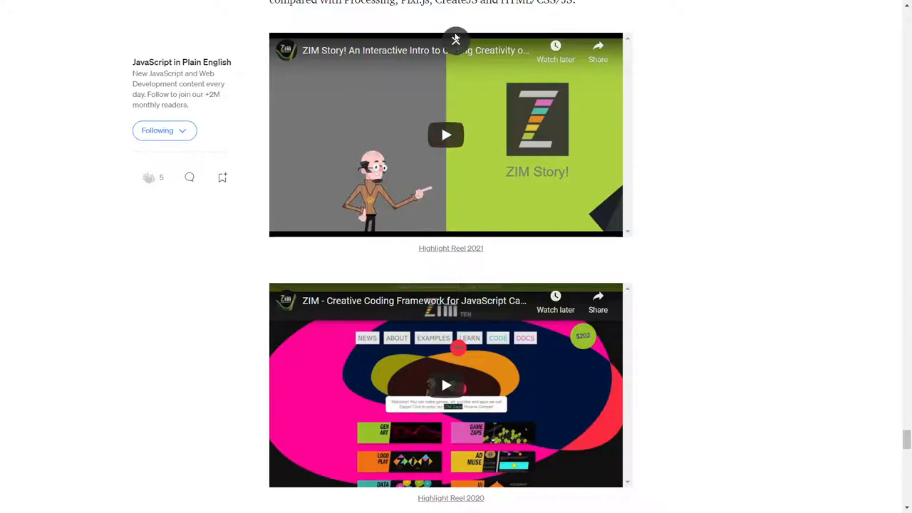
# Step: Exit full-screen so Chrome's tab bar is visible again
pyautogui.click(457, 37)
# Step: Switch to the Interactive NFT ZIM Template tab with the animated NFT letters
pyautogui.click(214, 9)
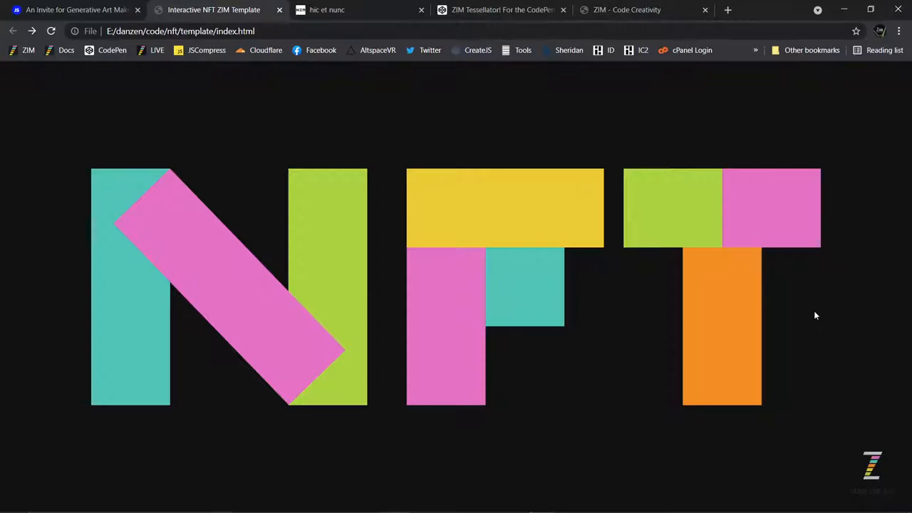
# Step: Stripe the N's pieces, drag its right bar to snap back, then return them to solid colour
pyautogui.click(320, 357)
pyautogui.click(290, 294)
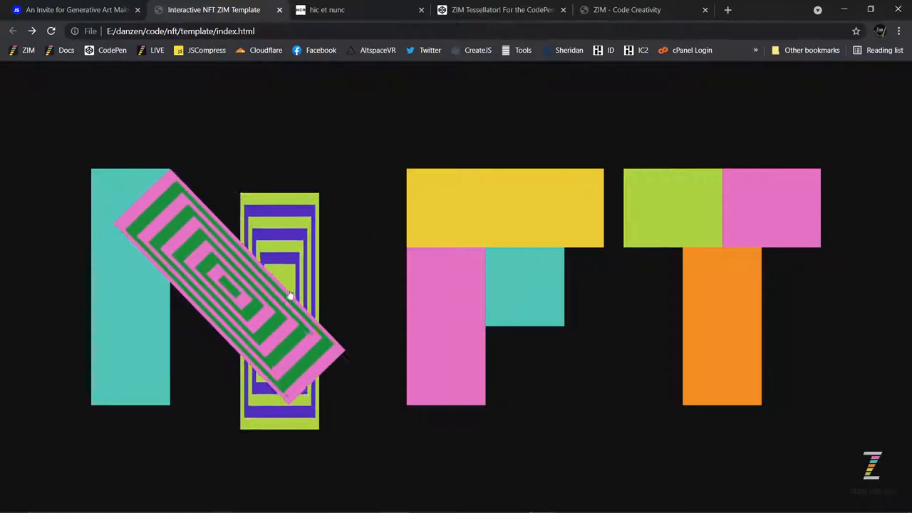
pyautogui.moveTo(181, 302); pyautogui.dragTo(214, 335)
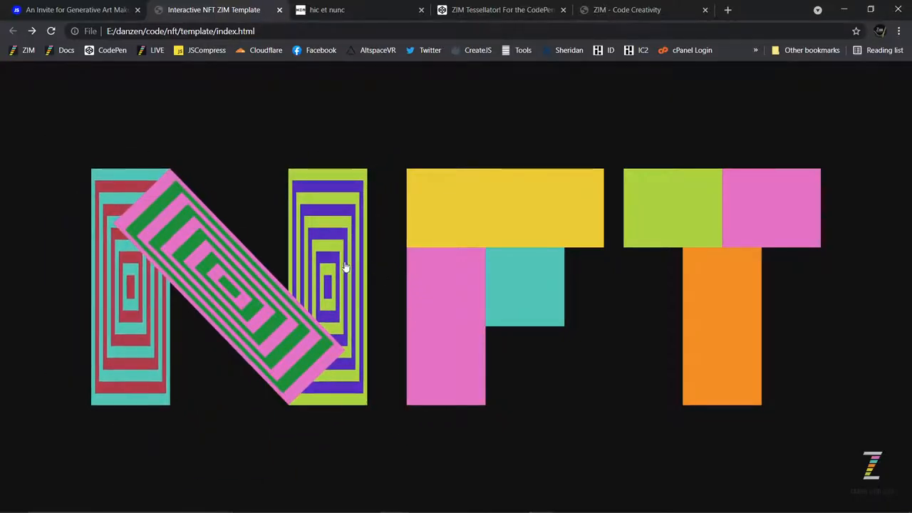
pyautogui.click(330, 285)
pyautogui.click(235, 285)
pyautogui.click(143, 301)
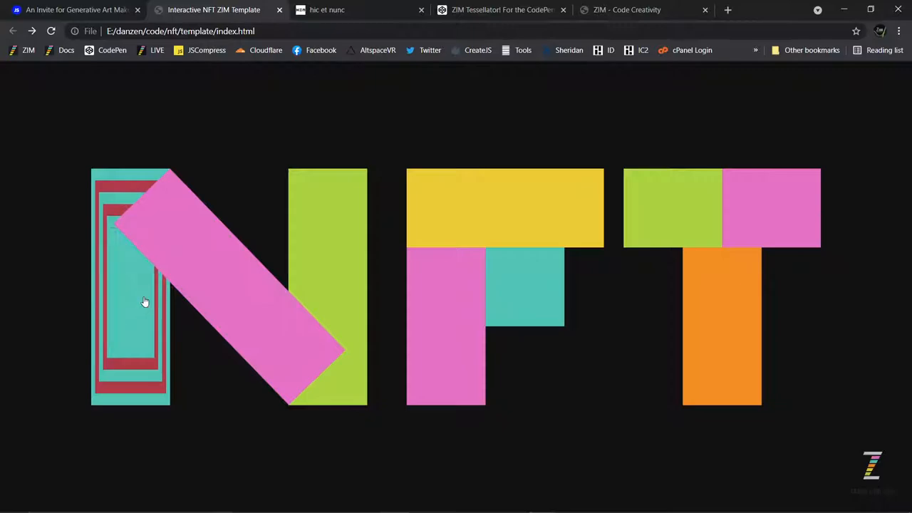
# Step: Add stripes across the N, the F's pieces and all three pieces of the T
pyautogui.click(221, 299)
pyautogui.click(150, 314)
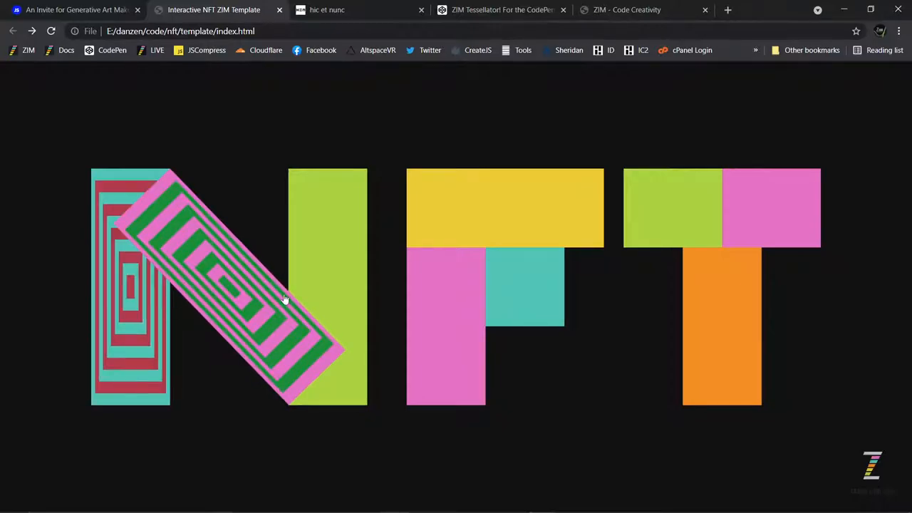
pyautogui.click(321, 288)
pyautogui.click(452, 221)
pyautogui.click(446, 285)
pyautogui.click(524, 279)
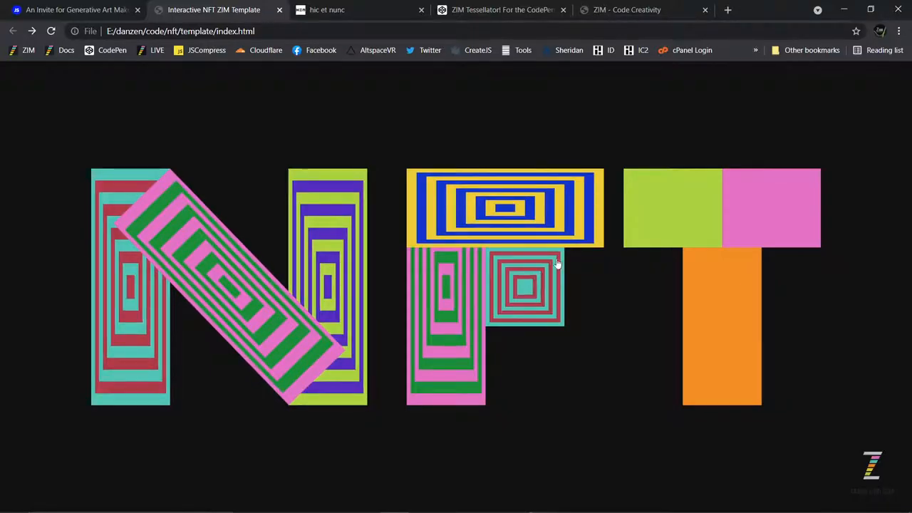
pyautogui.click(673, 208)
pyautogui.click(771, 208)
pyautogui.click(722, 299)
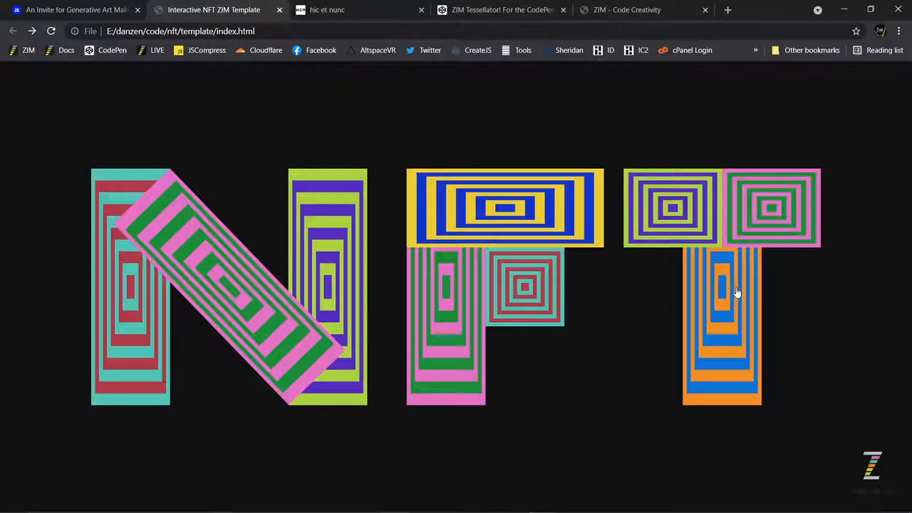
# Step: Make the N's right bar and F solid, restripe the F's top bar, and pull the T's pink piece out
pyautogui.click(328, 284)
pyautogui.click(498, 208)
pyautogui.click(446, 300)
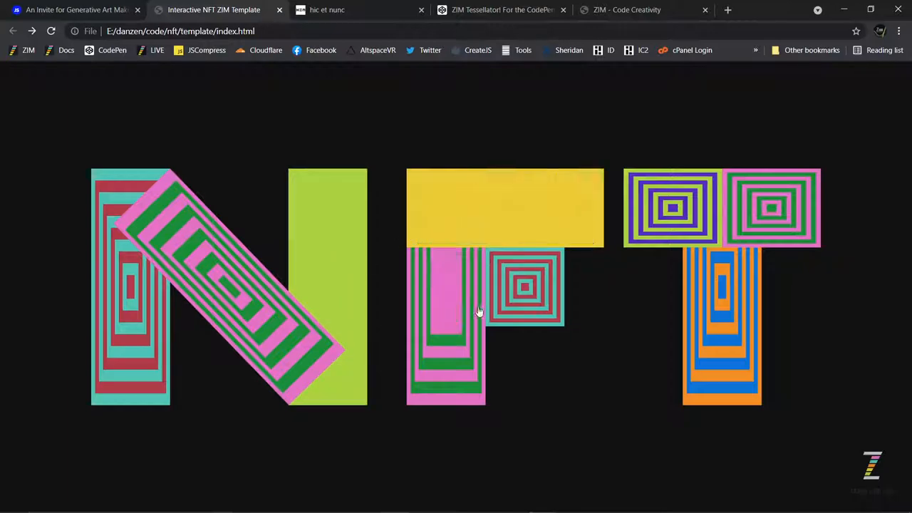
pyautogui.click(541, 214)
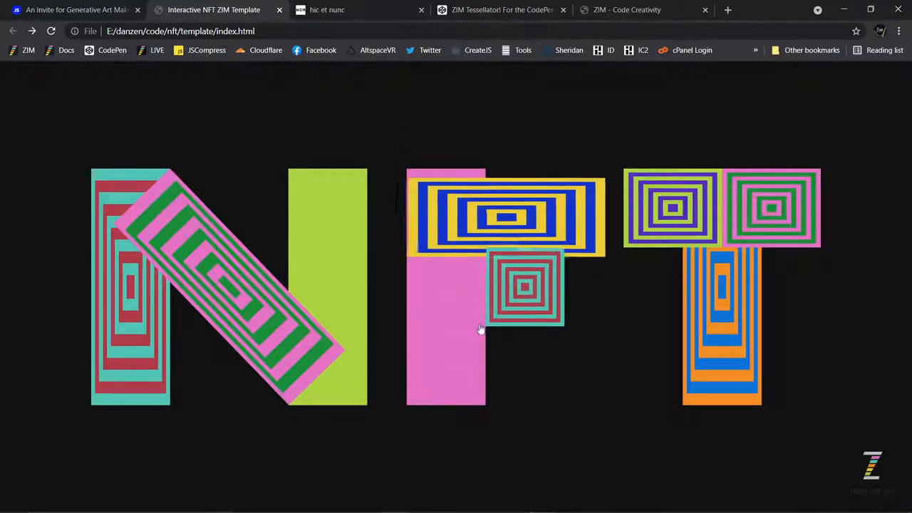
pyautogui.click(456, 321)
pyautogui.moveTo(669, 208); pyautogui.dragTo(663, 214)
pyautogui.moveTo(773, 208); pyautogui.dragTo(827, 318)
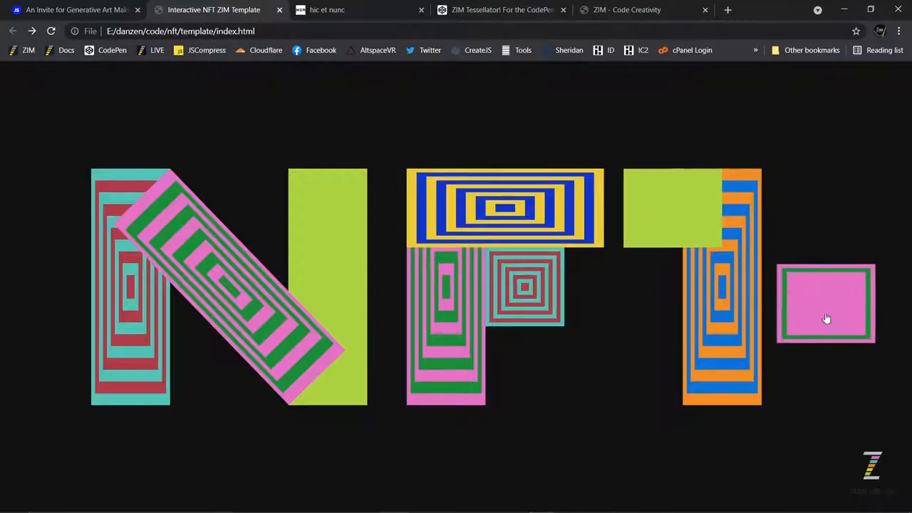
# Step: Snap the pink piece back, leave only the N's right bar striped, then switch to the hic et nunc tab
pyautogui.click(719, 313)
pyautogui.click(525, 288)
pyautogui.click(506, 208)
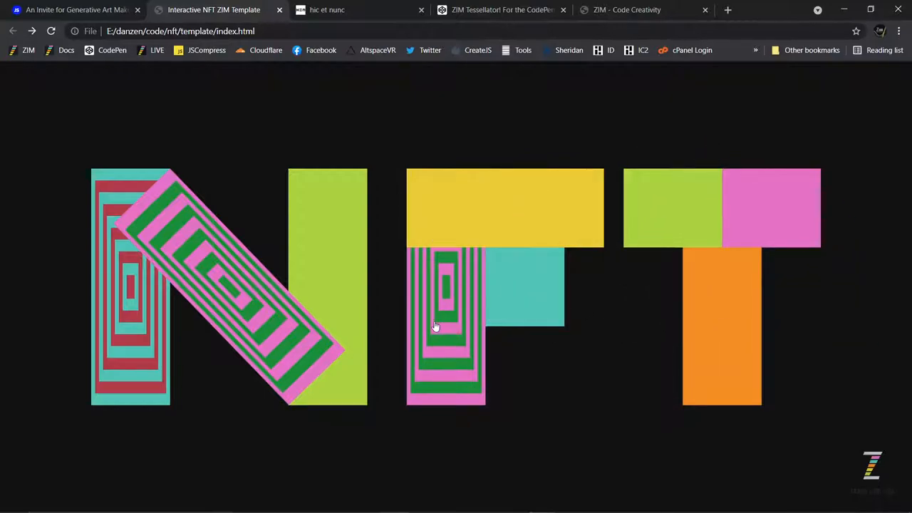
pyautogui.click(436, 326)
pyautogui.click(327, 278)
pyautogui.click(207, 314)
pyautogui.click(125, 289)
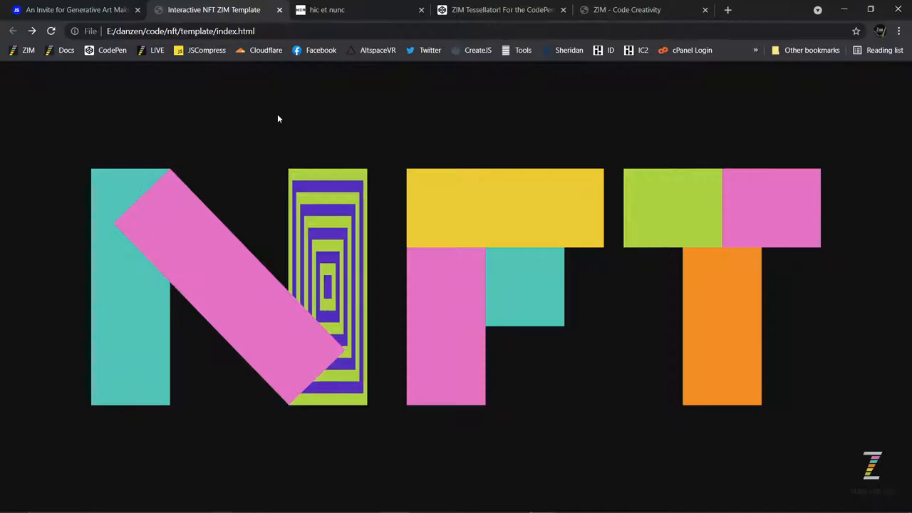
pyautogui.click(326, 9)
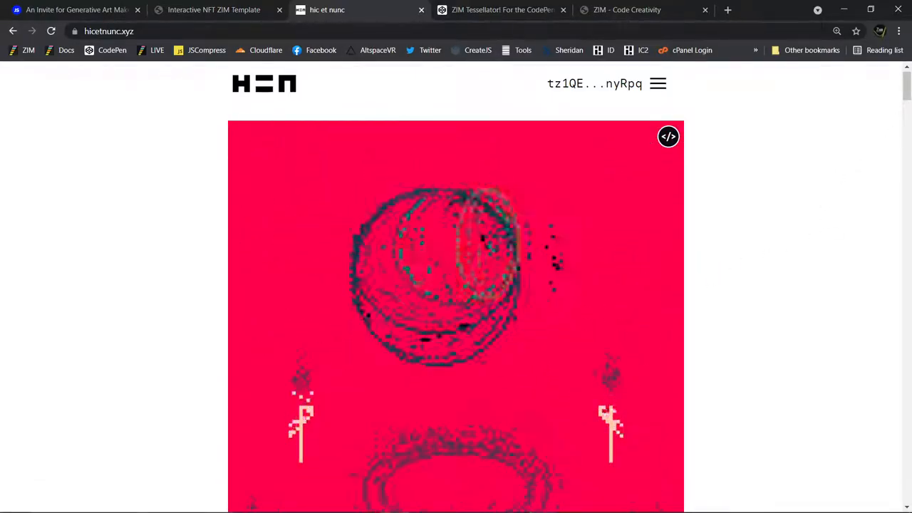
pyautogui.moveTo(905, 86); pyautogui.dragTo(904, 299)
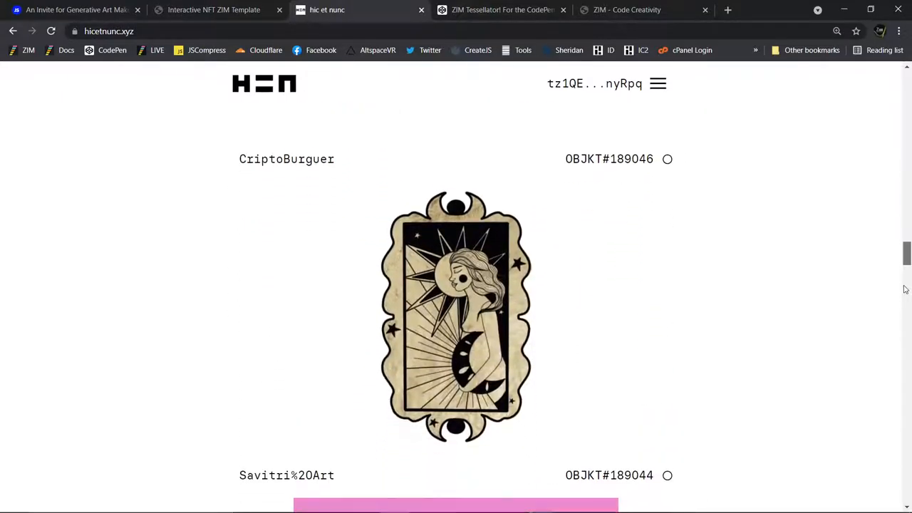
pyautogui.moveTo(906, 256); pyautogui.dragTo(907, 81)
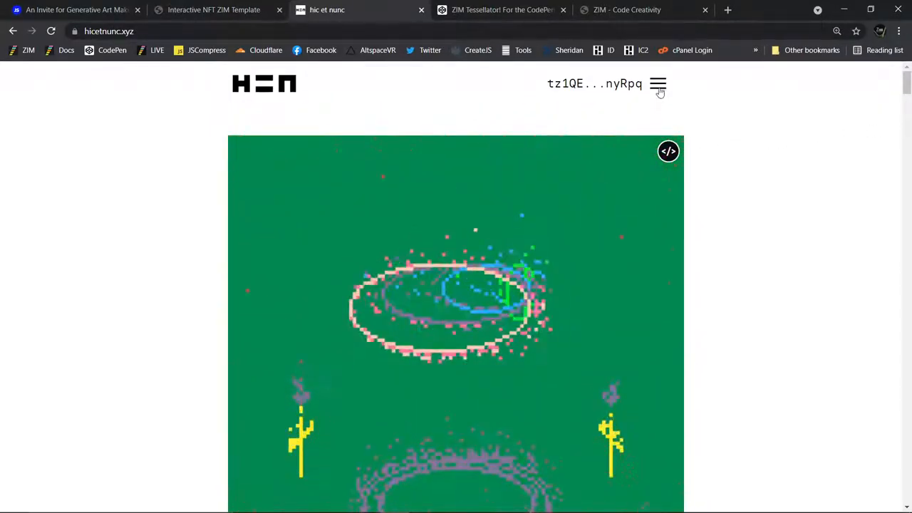
# Step: Navigate via the site menu to the account's creations and open the Bloob NFT page
pyautogui.click(658, 84)
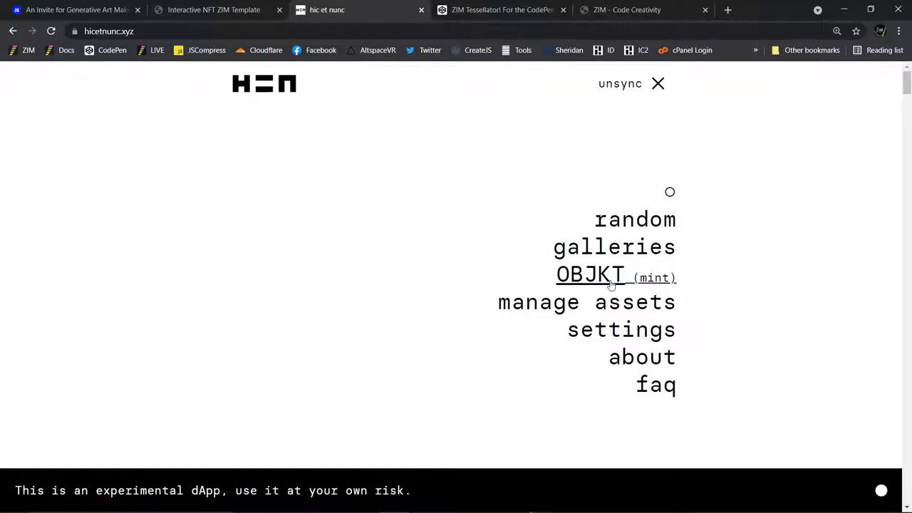
pyautogui.click(577, 307)
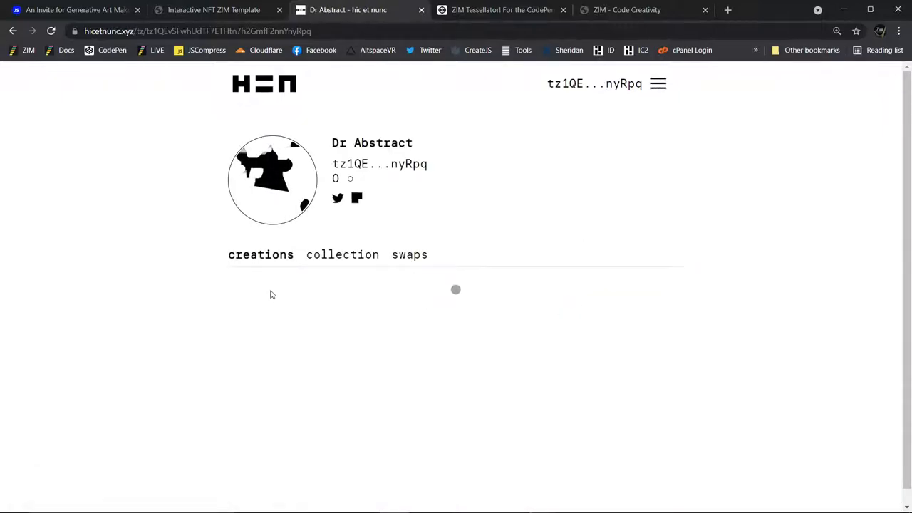
pyautogui.click(179, 356)
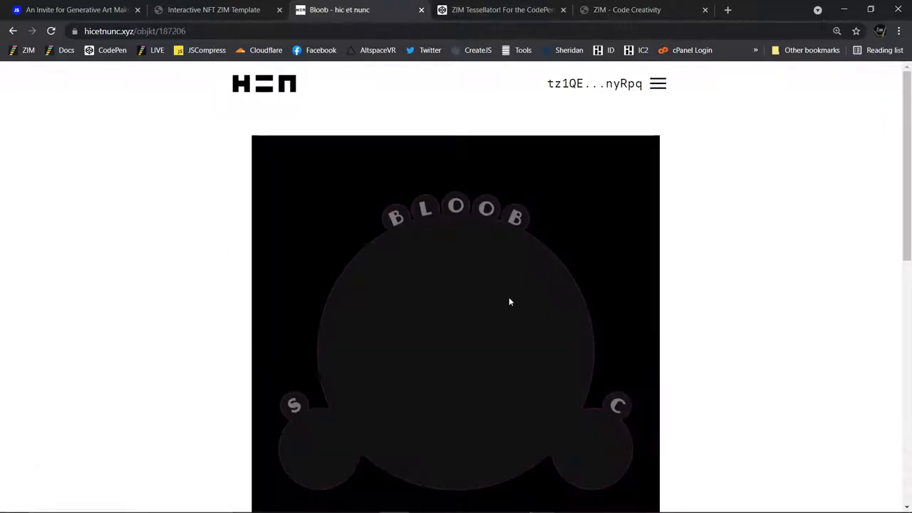
pyautogui.moveTo(900, 157)
pyautogui.mouseDown()
pyautogui.moveTo(892, 306)
pyautogui.moveTo(902, 370)
pyautogui.mouseUp()
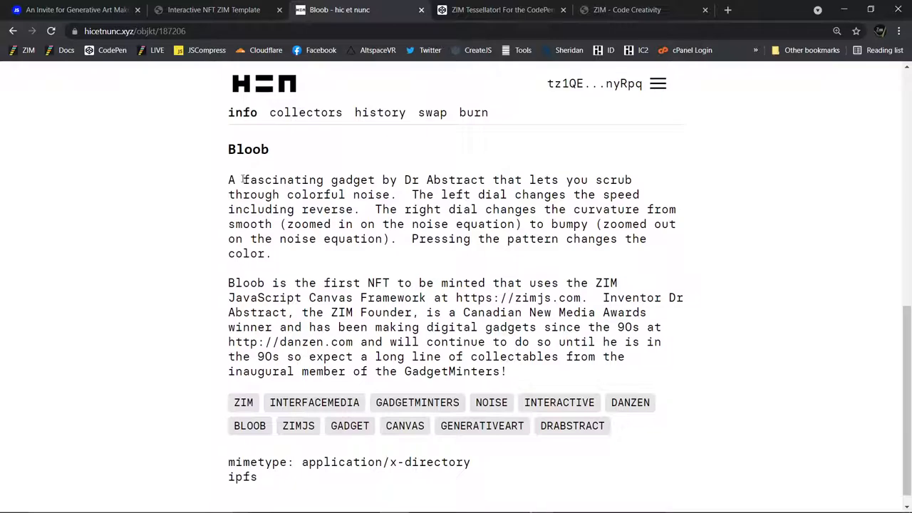
# Step: Highlight the description's first paragraph and its sentences about the left dial, right dial and colour
pyautogui.moveTo(228, 180)
pyautogui.mouseDown()
pyautogui.moveTo(418, 242)
pyautogui.moveTo(421, 256)
pyautogui.mouseUp()
pyautogui.click(337, 198)
pyautogui.moveTo(412, 195); pyautogui.dragTo(272, 224)
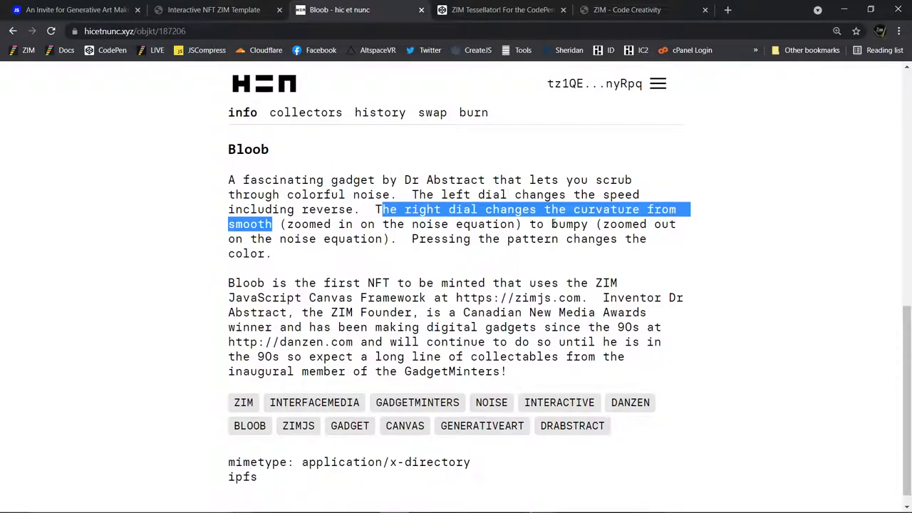
pyautogui.moveTo(552, 224); pyautogui.dragTo(577, 225)
pyautogui.moveTo(417, 239); pyautogui.dragTo(463, 258)
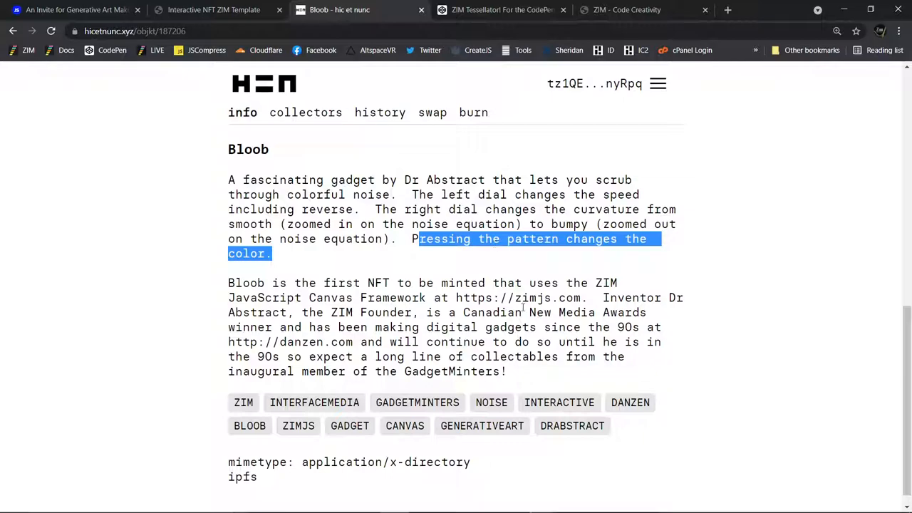
pyautogui.scroll(-1, 501, 280)
# Step: Highlight the second paragraph's mentions of the ZIM framework, gadgets since the 90s and a long line of collectables
pyautogui.moveTo(225, 267); pyautogui.dragTo(609, 359)
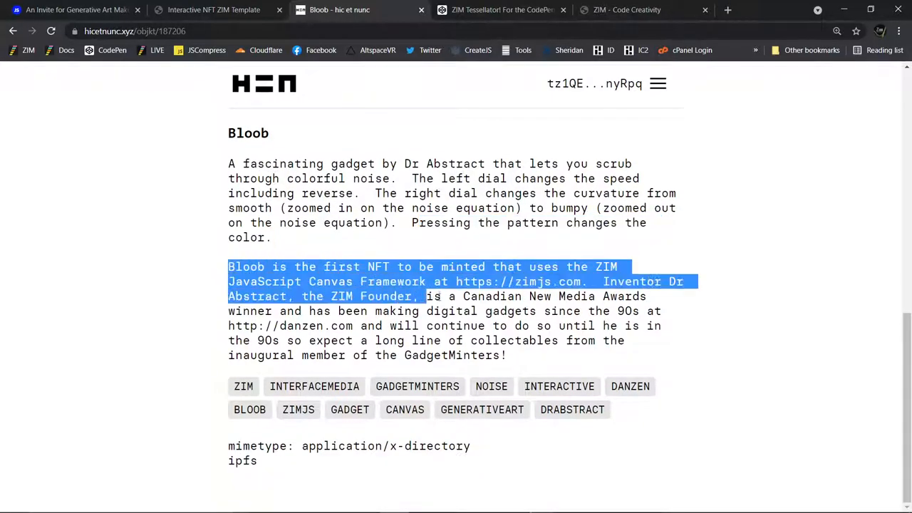
pyautogui.click(511, 264)
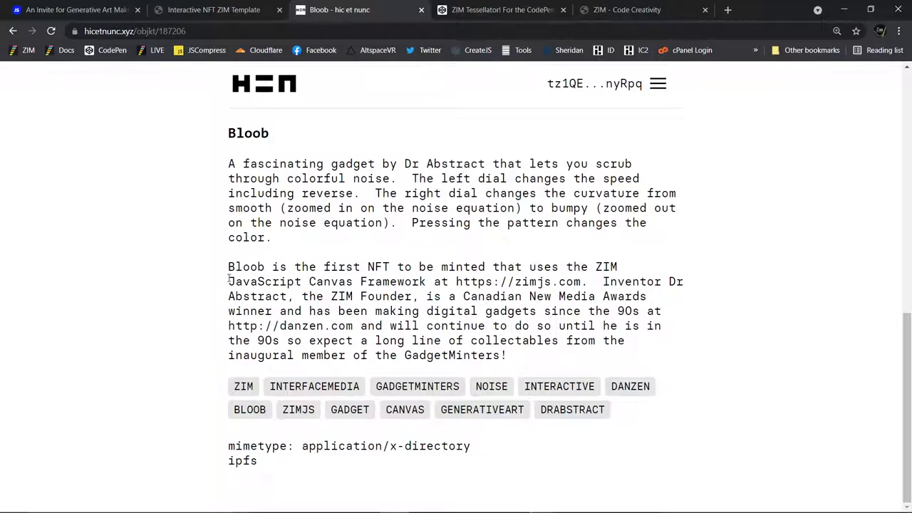
pyautogui.moveTo(228, 278)
pyautogui.mouseDown()
pyautogui.moveTo(585, 283)
pyautogui.moveTo(275, 299)
pyautogui.moveTo(403, 297)
pyautogui.mouseUp()
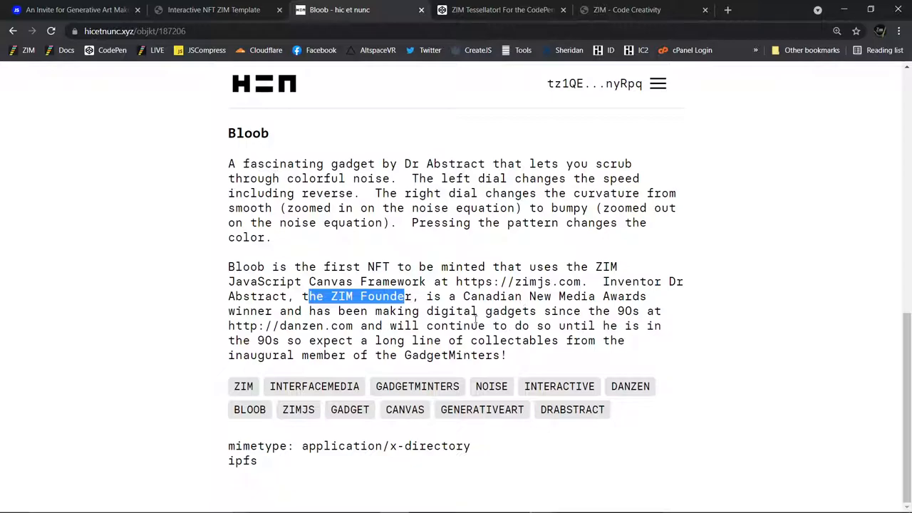
pyautogui.moveTo(390, 311); pyautogui.dragTo(636, 312)
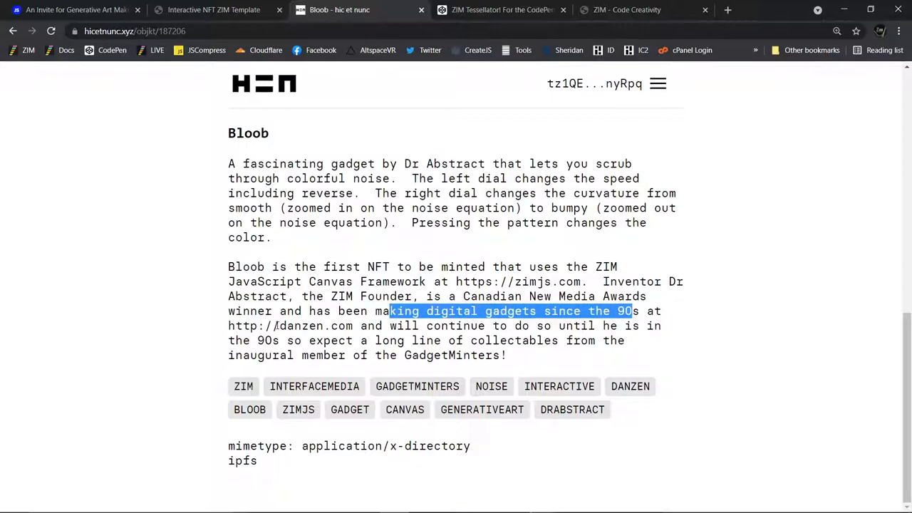
pyautogui.moveTo(275, 326); pyautogui.dragTo(654, 326)
pyautogui.moveTo(256, 341); pyautogui.dragTo(304, 341)
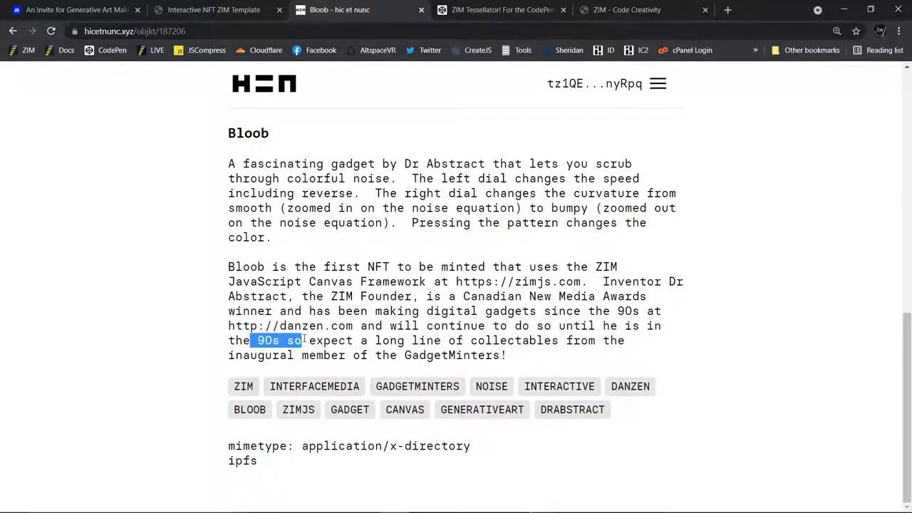
pyautogui.moveTo(374, 341); pyautogui.dragTo(463, 355)
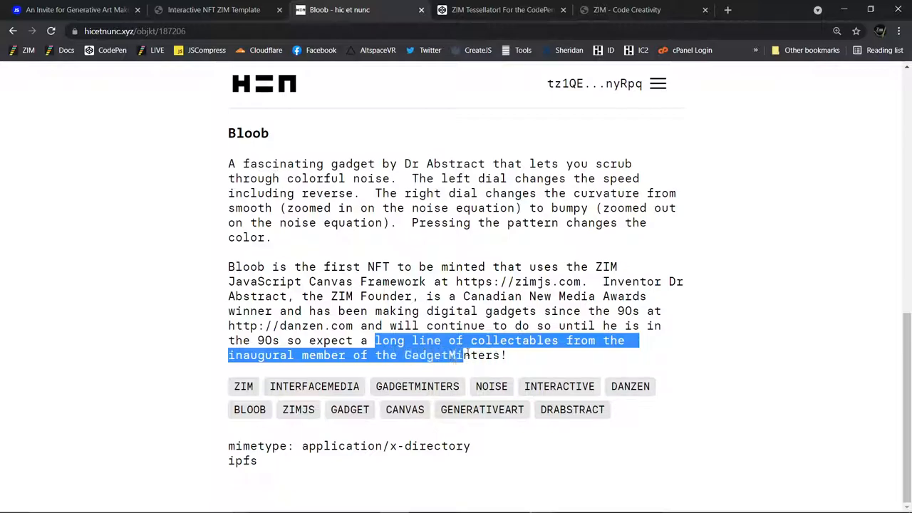
pyautogui.moveTo(463, 355); pyautogui.dragTo(518, 358)
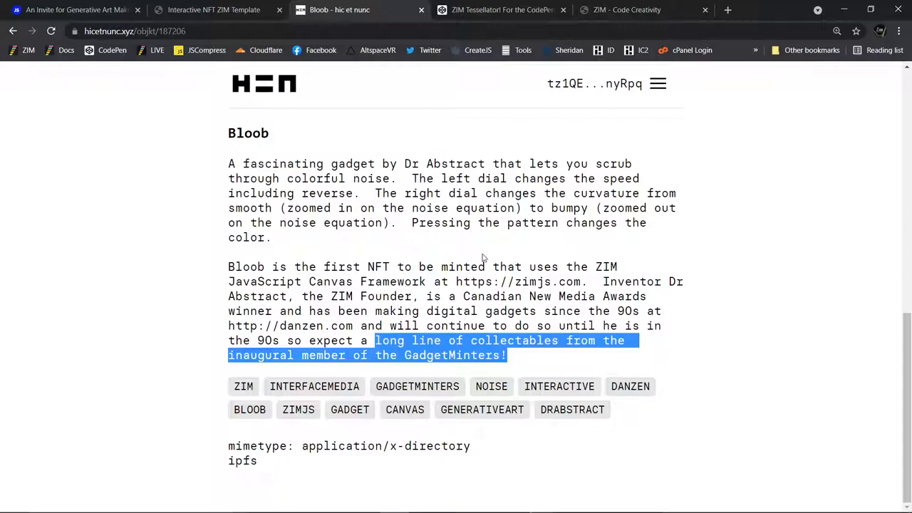
pyautogui.scroll(5, 547, 258)
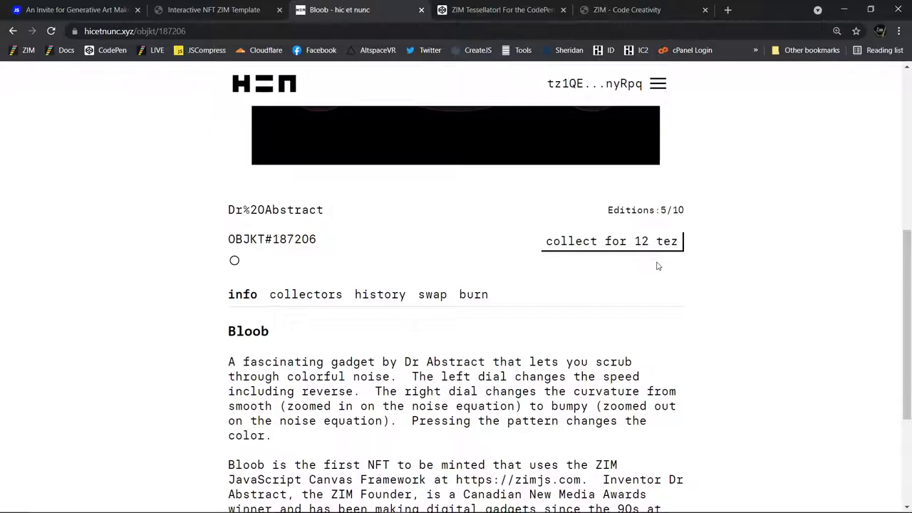
pyautogui.scroll(3, 738, 235)
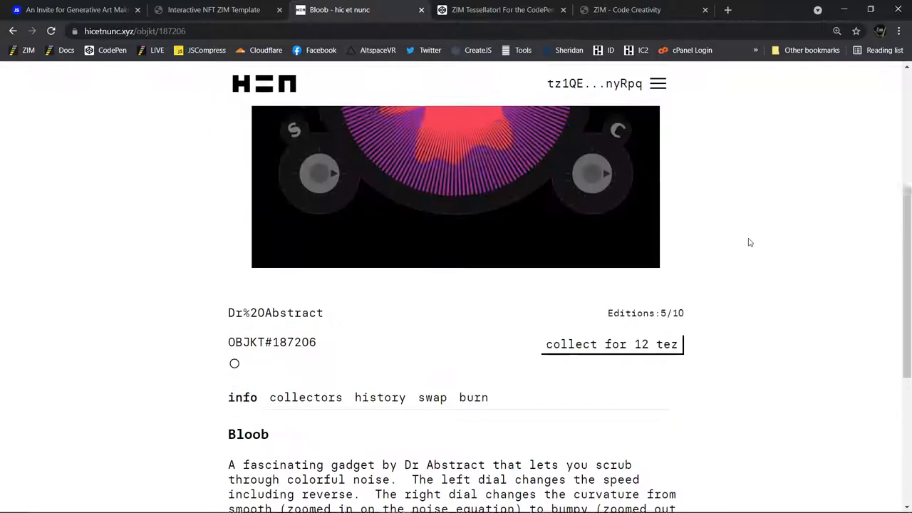
pyautogui.scroll(2, 737, 235)
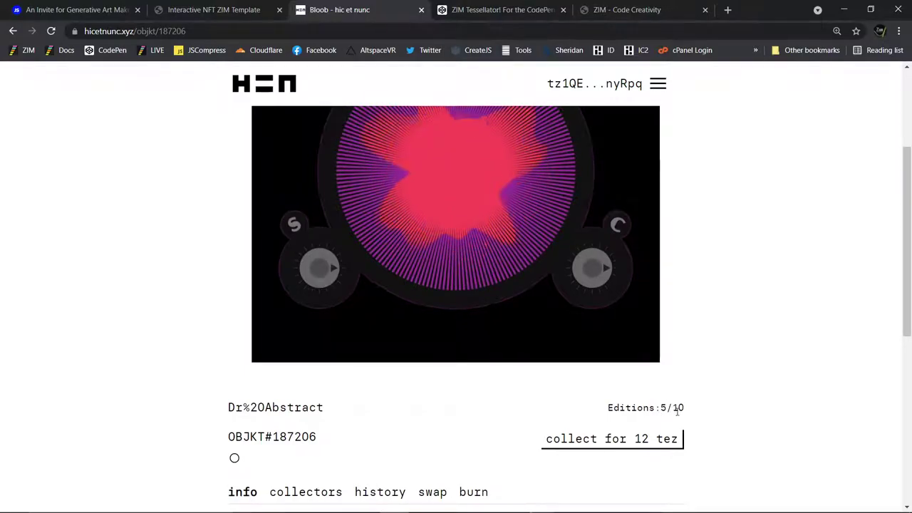
pyautogui.scroll(3, 680, 399)
pyautogui.scroll(2, 641, 369)
# Step: View the Bloob artwork full screen and turn its S dial to change the animation speed
pyautogui.click(640, 443)
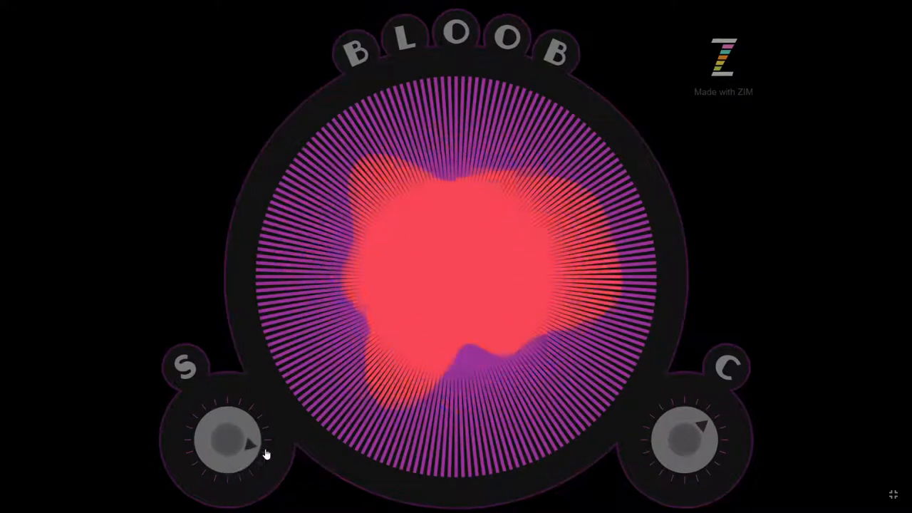
pyautogui.moveTo(248, 459)
pyautogui.mouseDown()
pyautogui.moveTo(257, 407)
pyautogui.moveTo(248, 410)
pyautogui.mouseUp()
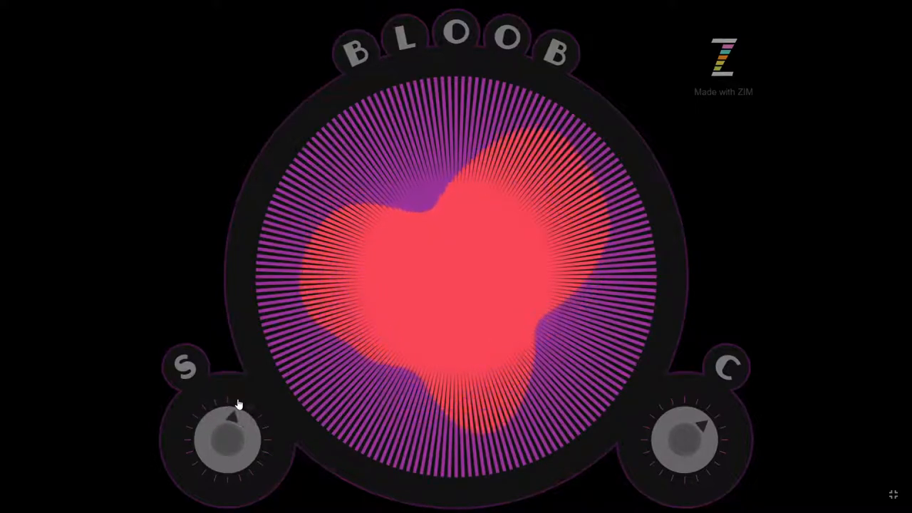
pyautogui.moveTo(248, 410)
pyautogui.mouseDown()
pyautogui.moveTo(202, 424)
pyautogui.moveTo(246, 427)
pyautogui.mouseUp()
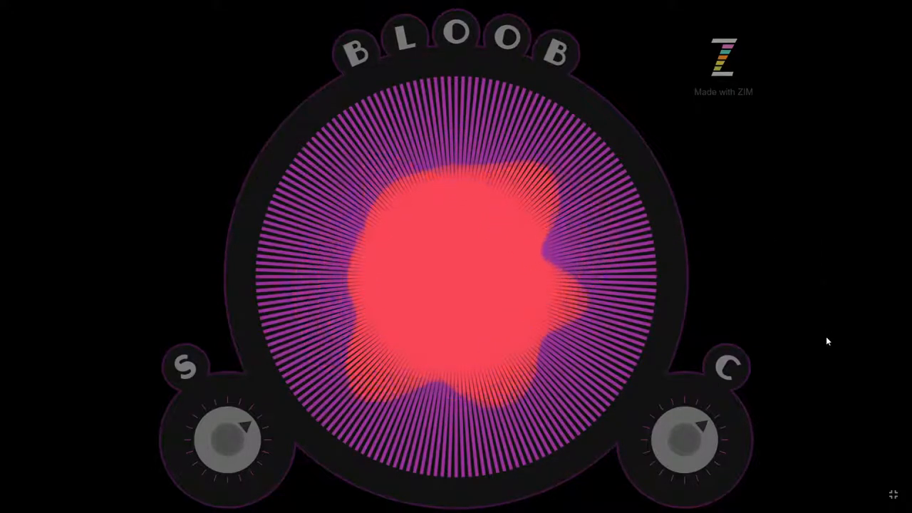
# Step: Exit the artwork's full screen, go to the OBJKT (mint) form, then switch to the ZIM Tessellator pen
pyautogui.click(893, 494)
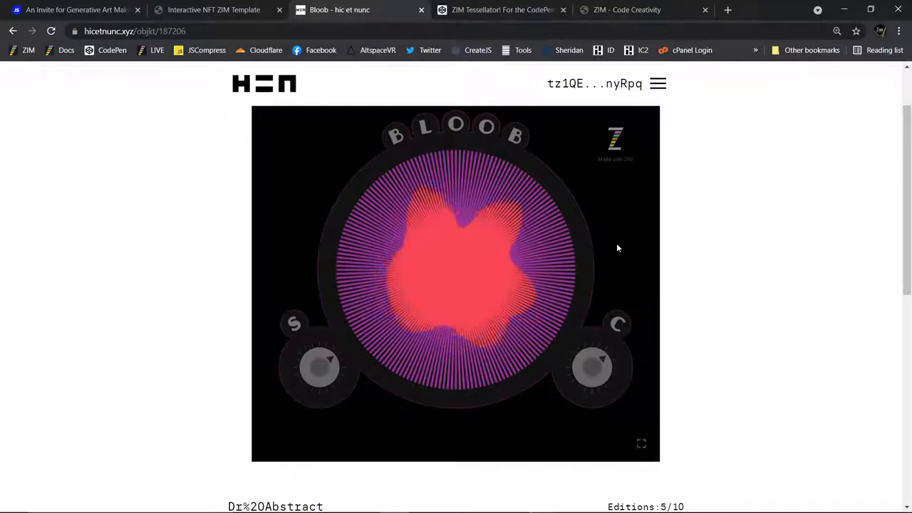
pyautogui.click(657, 84)
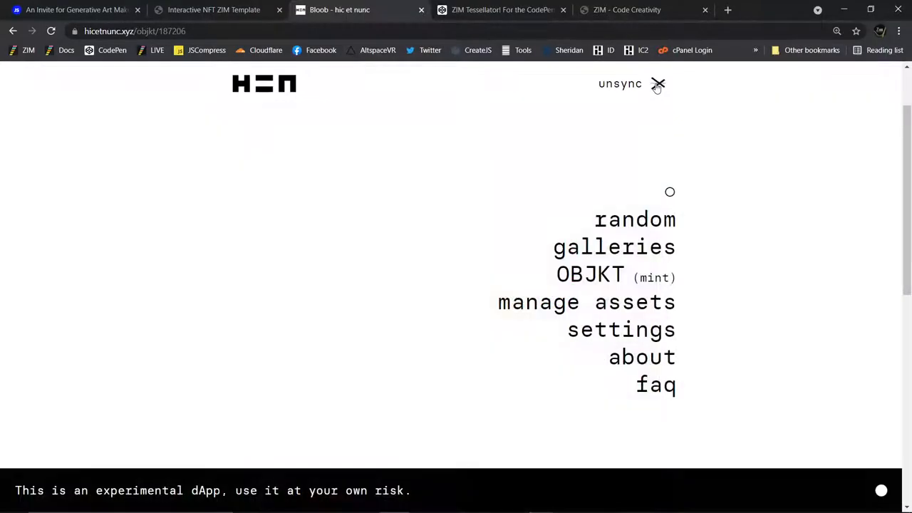
pyautogui.click(592, 279)
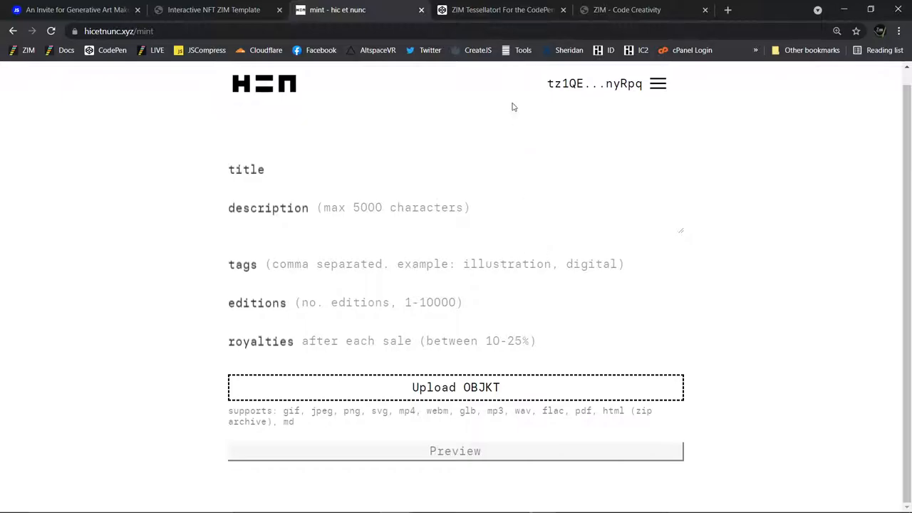
pyautogui.click(491, 10)
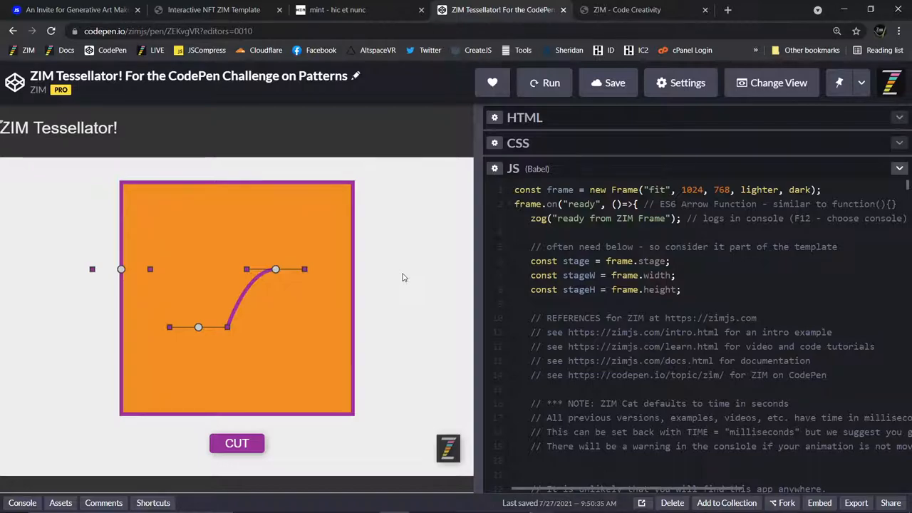
# Step: Reload the pen, deepen the purple curve's trough and raise its peak, then cut the square along it
pyautogui.click(51, 31)
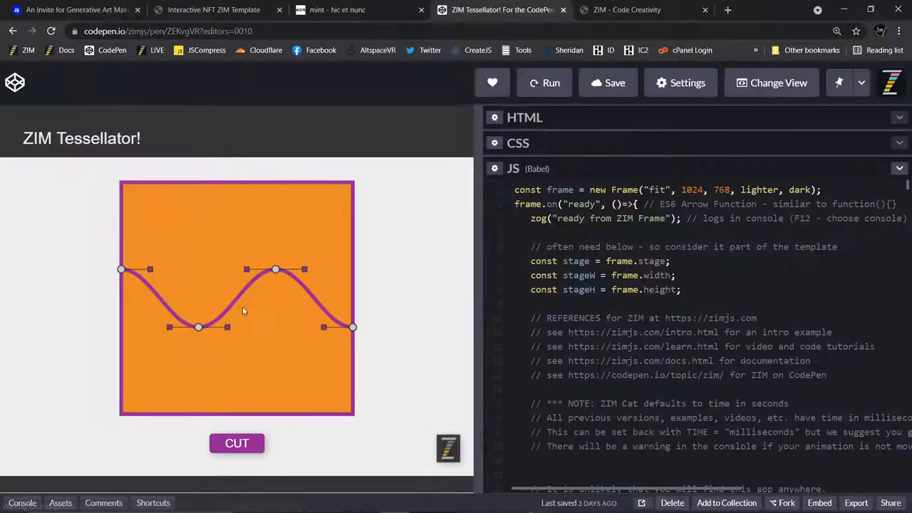
pyautogui.moveTo(199, 329); pyautogui.dragTo(199, 393)
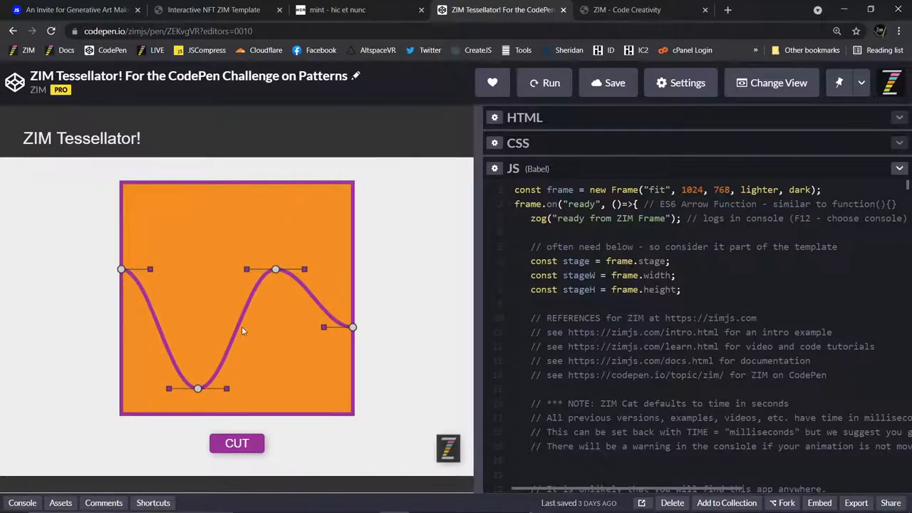
pyautogui.moveTo(275, 270); pyautogui.dragTo(279, 217)
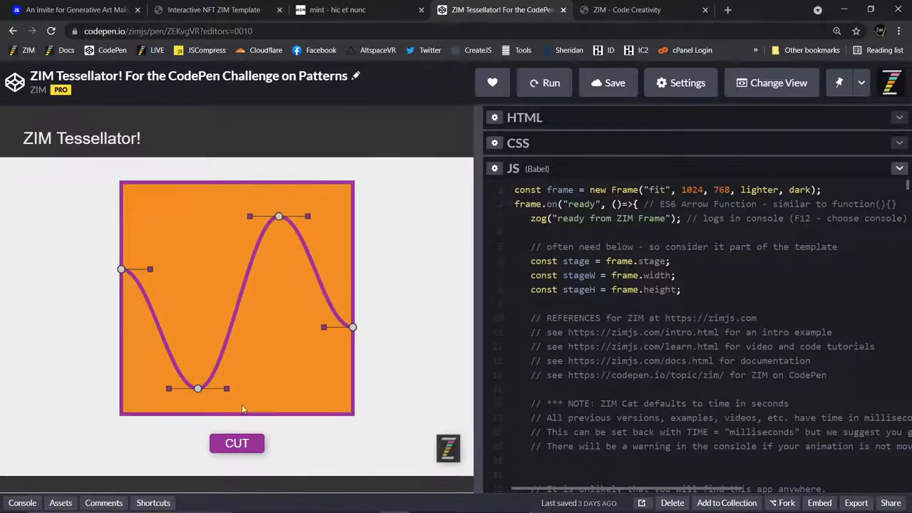
pyautogui.click(237, 444)
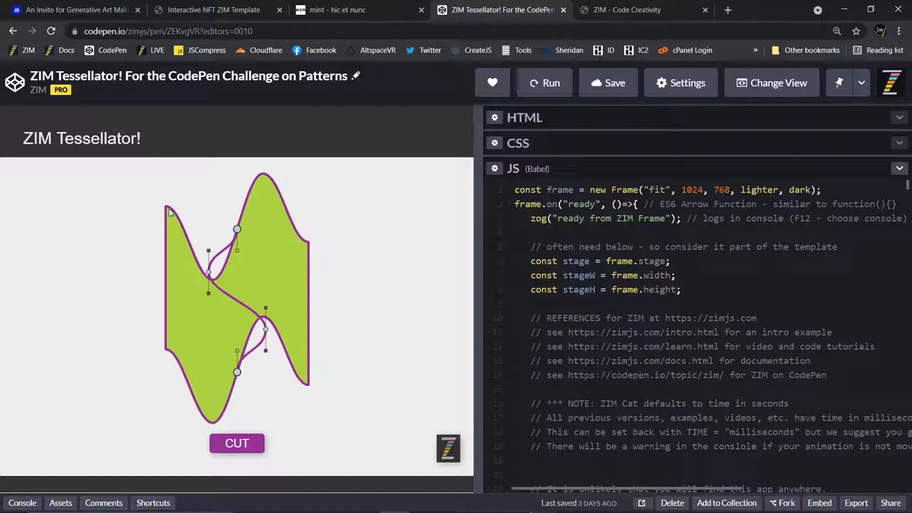
# Step: Reshape the cut line with a leftward lower bulge and rightward middle, then cut along the new curve
pyautogui.doubleClick(210, 275)
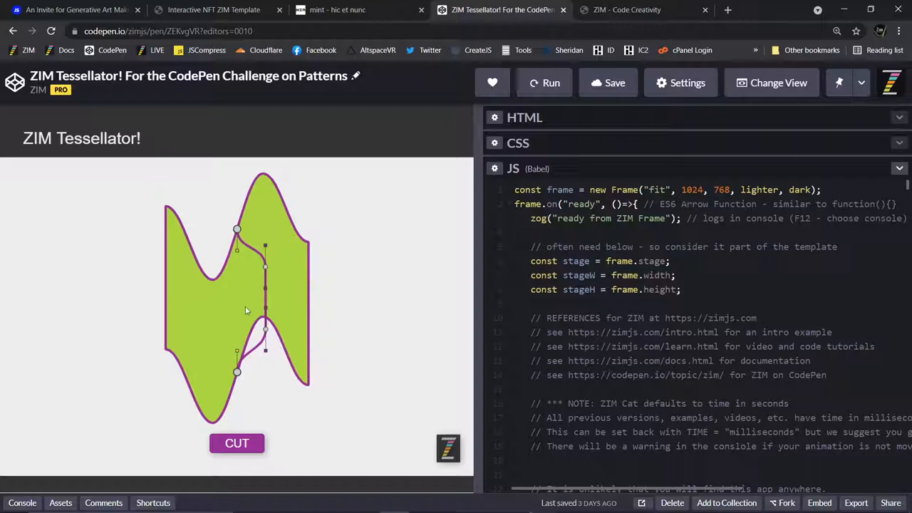
pyautogui.click(239, 249)
pyautogui.moveTo(241, 250); pyautogui.dragTo(274, 221)
pyautogui.moveTo(266, 271); pyautogui.dragTo(245, 276)
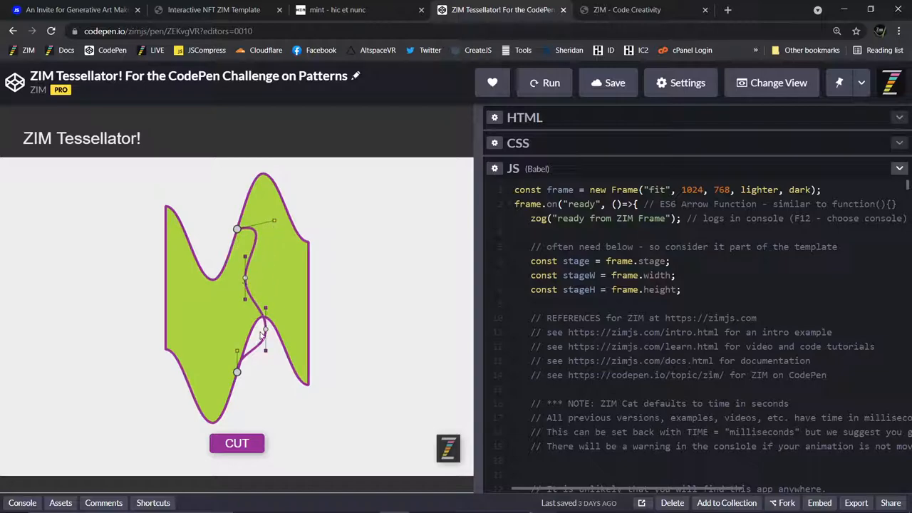
pyautogui.moveTo(255, 336)
pyautogui.mouseDown()
pyautogui.moveTo(265, 328)
pyautogui.moveTo(217, 328)
pyautogui.mouseUp()
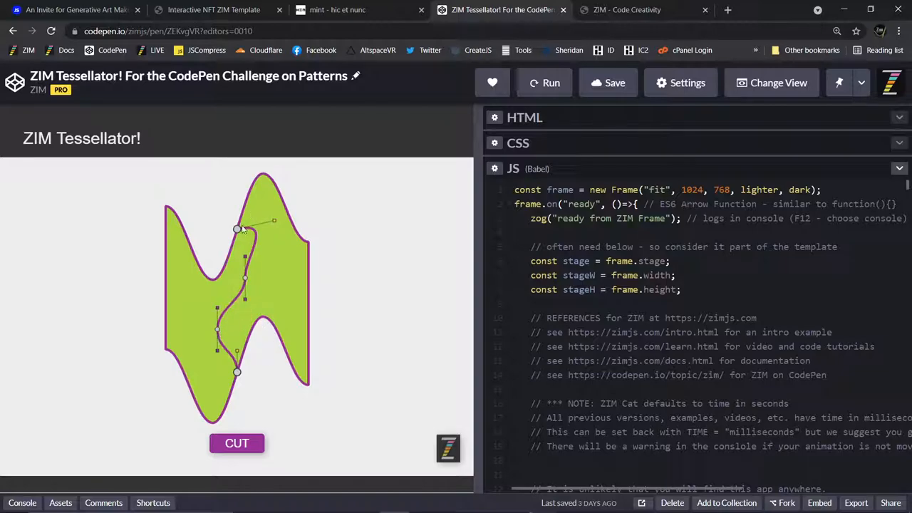
pyautogui.moveTo(237, 228)
pyautogui.mouseDown()
pyautogui.moveTo(253, 187)
pyautogui.moveTo(293, 221)
pyautogui.moveTo(246, 199)
pyautogui.mouseUp()
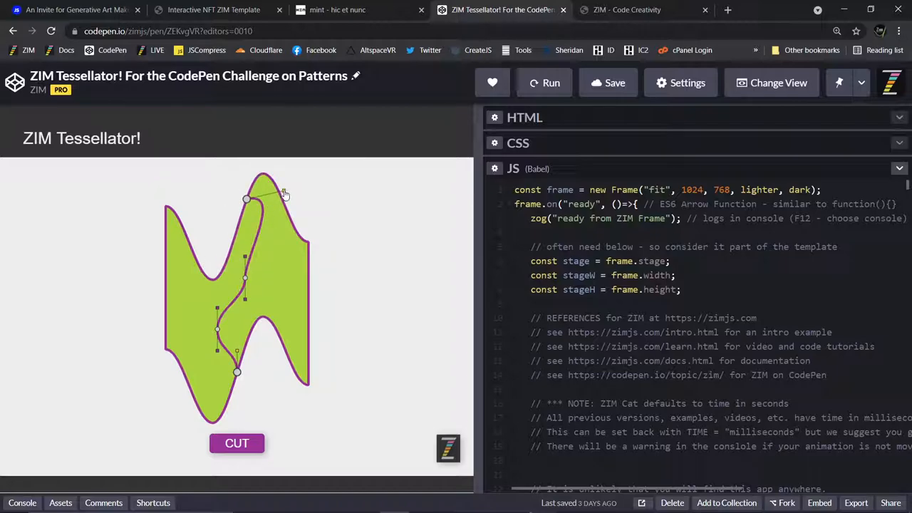
pyautogui.moveTo(283, 191); pyautogui.dragTo(278, 217)
pyautogui.moveTo(218, 324); pyautogui.dragTo(183, 320)
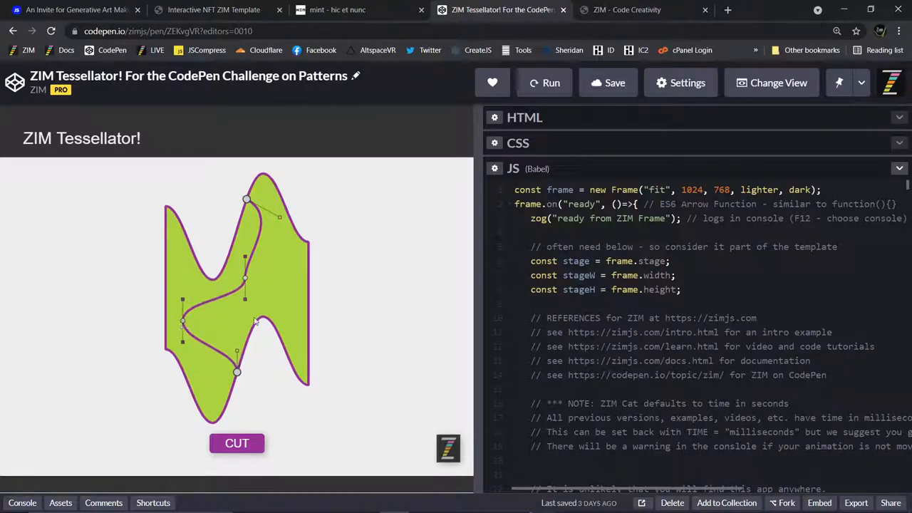
pyautogui.moveTo(245, 277); pyautogui.dragTo(295, 262)
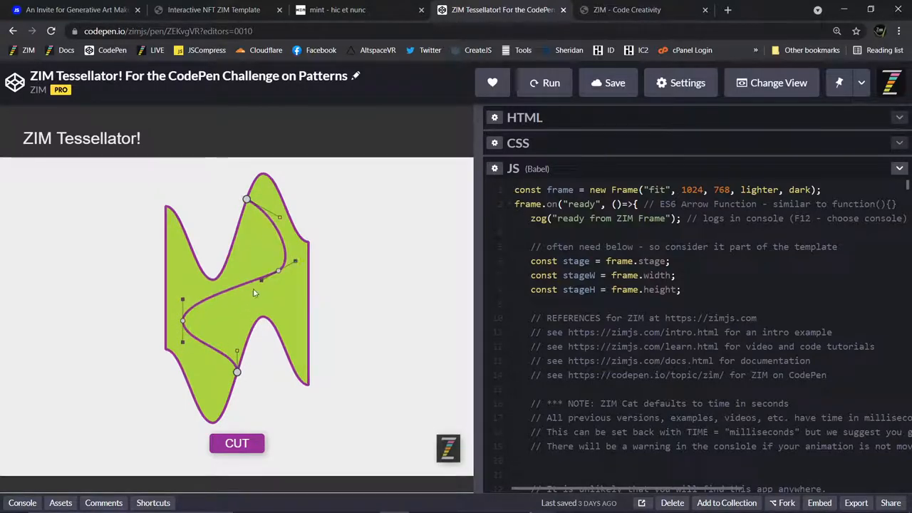
pyautogui.click(249, 442)
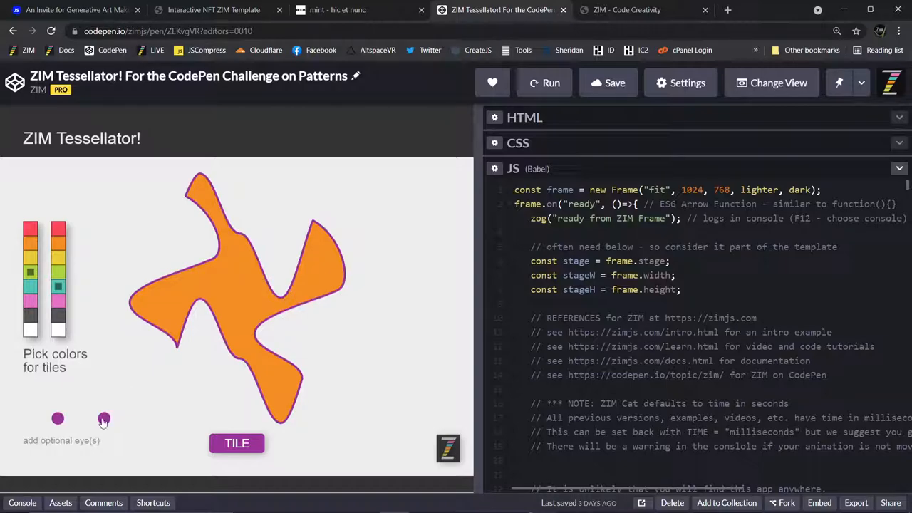
# Step: Place two eye dots on the orange shape and tile it into a tessellated pattern
pyautogui.moveTo(104, 418); pyautogui.dragTo(147, 297)
pyautogui.moveTo(57, 418); pyautogui.dragTo(328, 275)
pyautogui.click(246, 443)
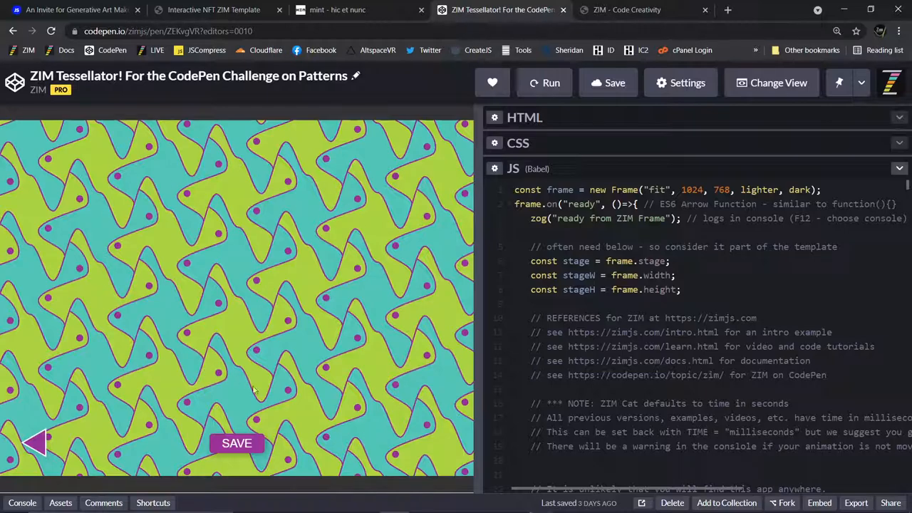
# Step: Return from the pattern to the tile editor and reload the pen with F5 to restart the Tessellator
pyautogui.click(37, 443)
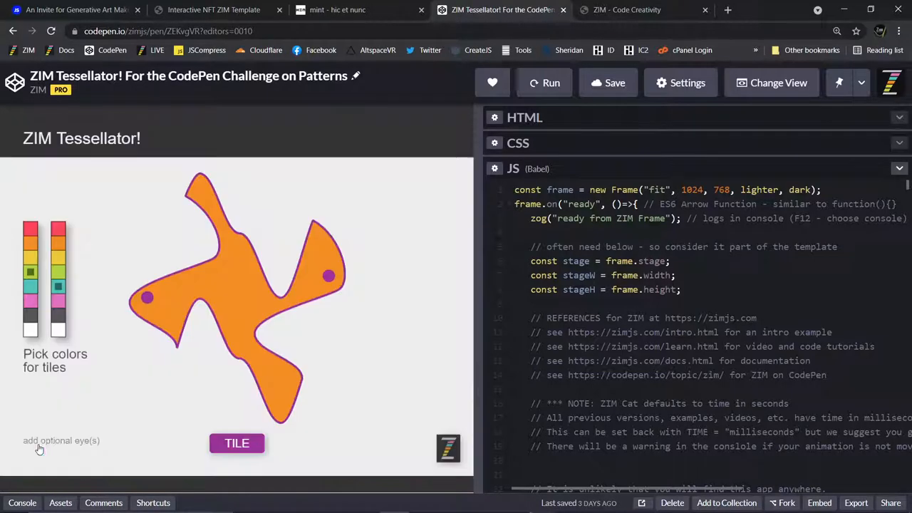
pyautogui.scroll(-10, 698, 321)
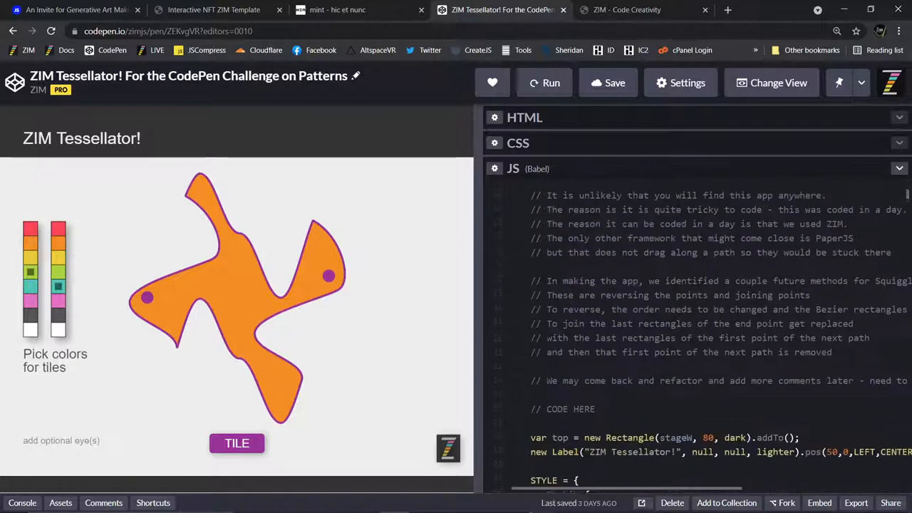
pyautogui.scroll(-10, 684, 321)
pyautogui.scroll(-10, 683, 321)
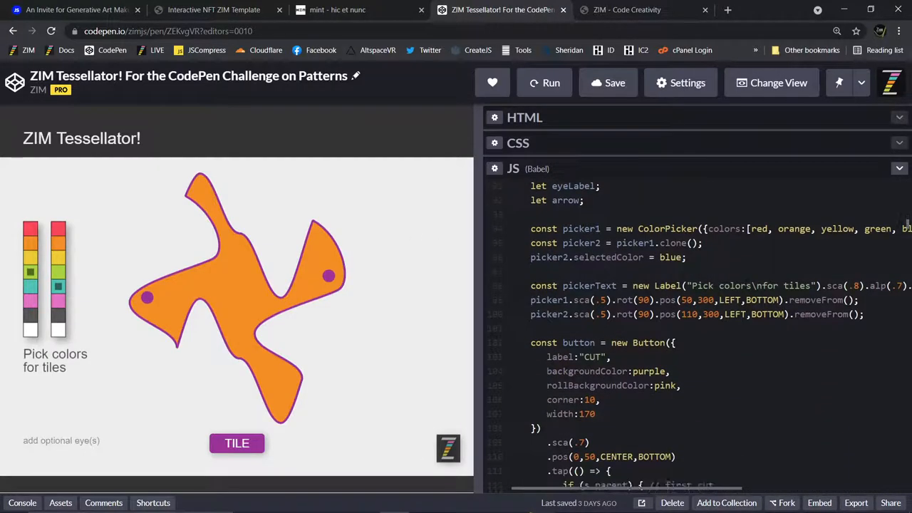
pyautogui.scroll(-10, 684, 321)
pyautogui.scroll(-5, 684, 320)
pyautogui.scroll(-5, 684, 320)
pyautogui.scroll(-4, 684, 321)
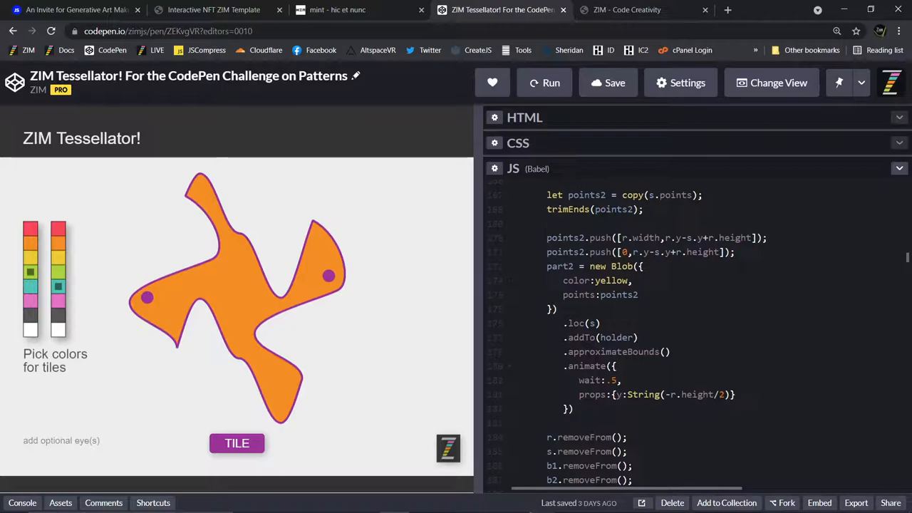
pyautogui.scroll(-6, 684, 321)
pyautogui.scroll(-2, 684, 320)
pyautogui.scroll(-7, 684, 321)
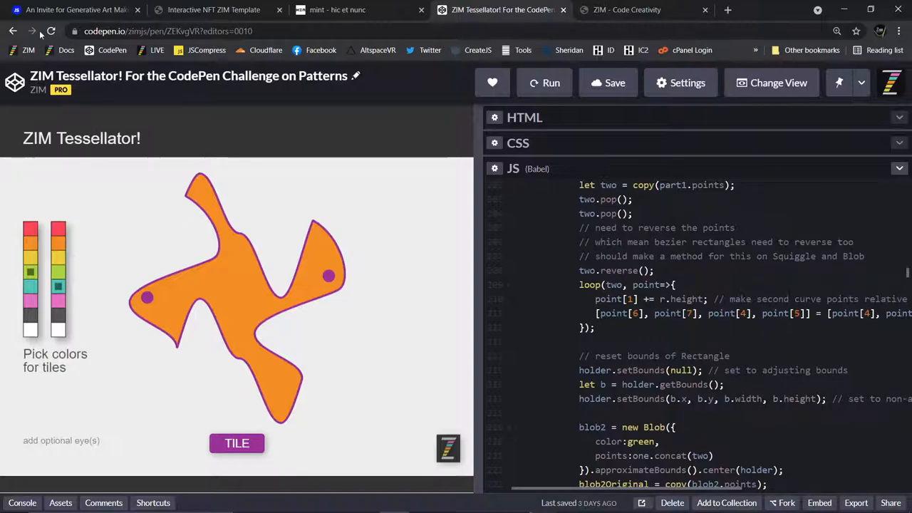
pyautogui.press('F5')
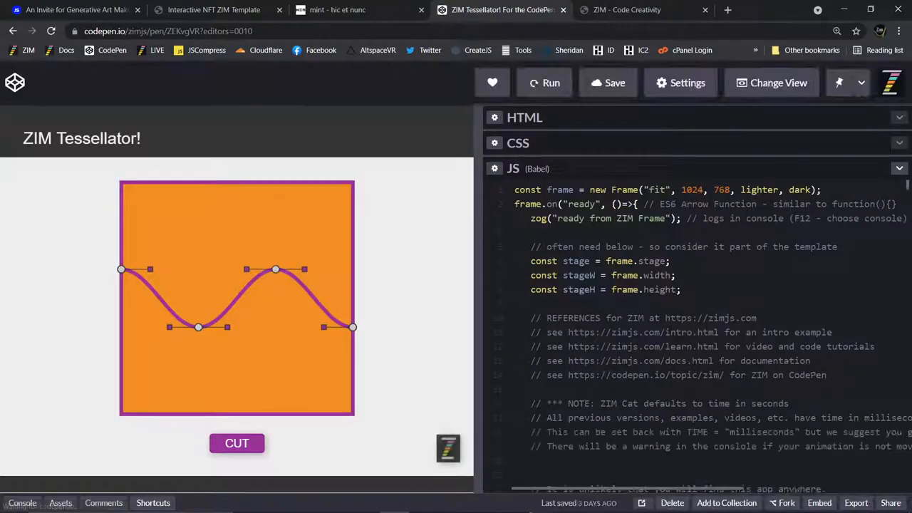
# Step: Cut the square into the green wavy tile and bend its vertical squiggle into a loop
pyautogui.click(237, 442)
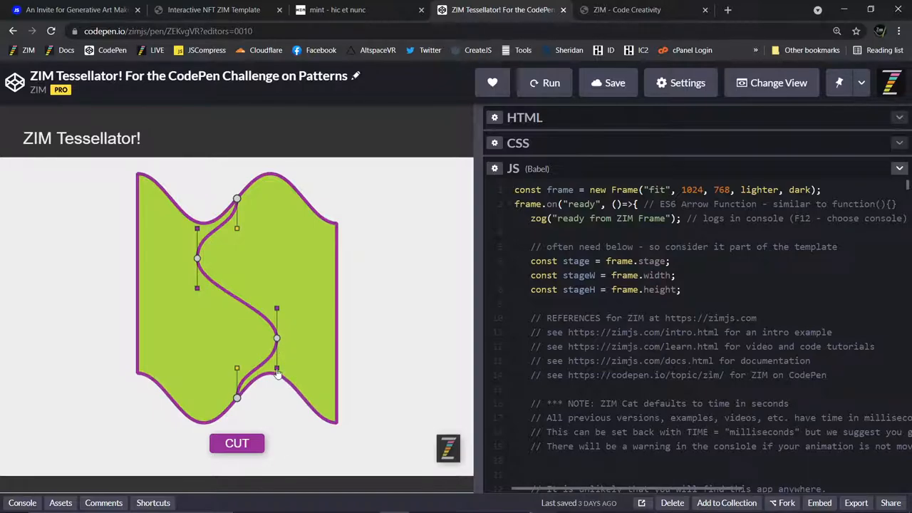
pyautogui.moveTo(278, 370); pyautogui.dragTo(275, 302)
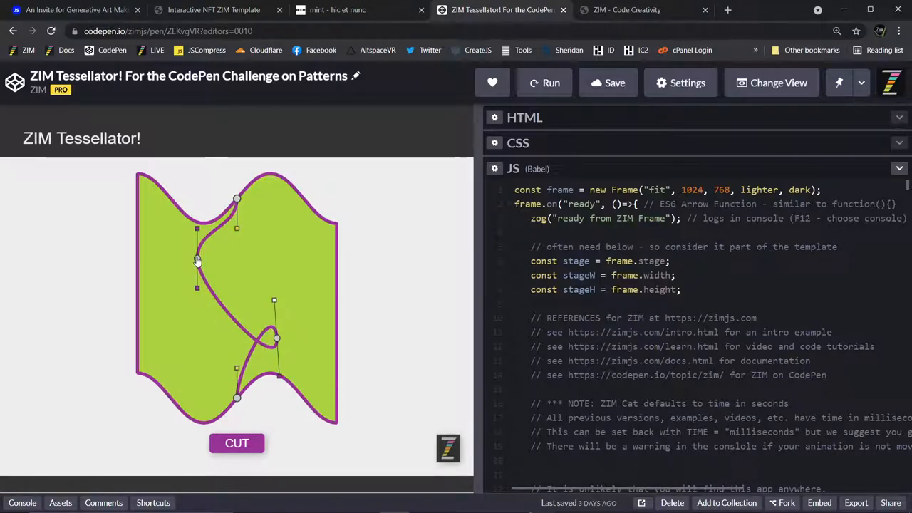
pyautogui.moveTo(198, 261)
pyautogui.mouseDown()
pyautogui.moveTo(201, 447)
pyautogui.moveTo(195, 267)
pyautogui.mouseUp()
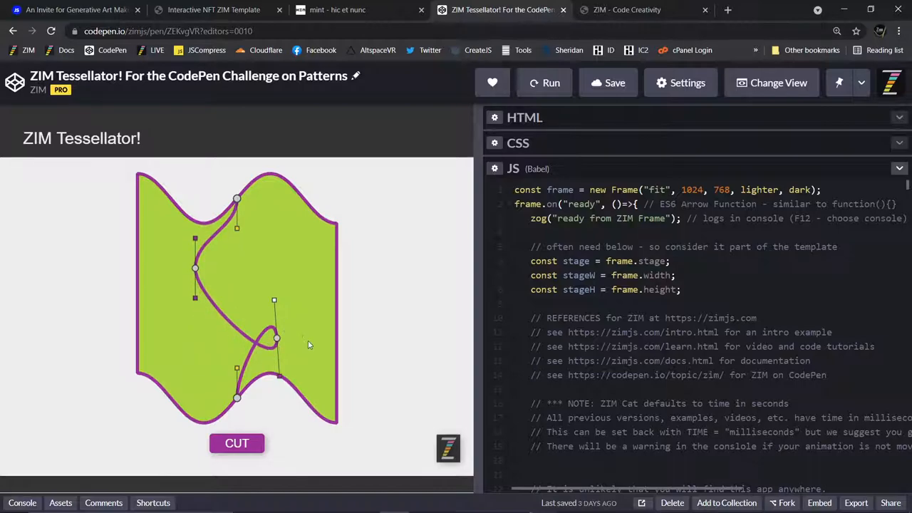
pyautogui.scroll(-10, 698, 321)
pyautogui.scroll(-10, 698, 320)
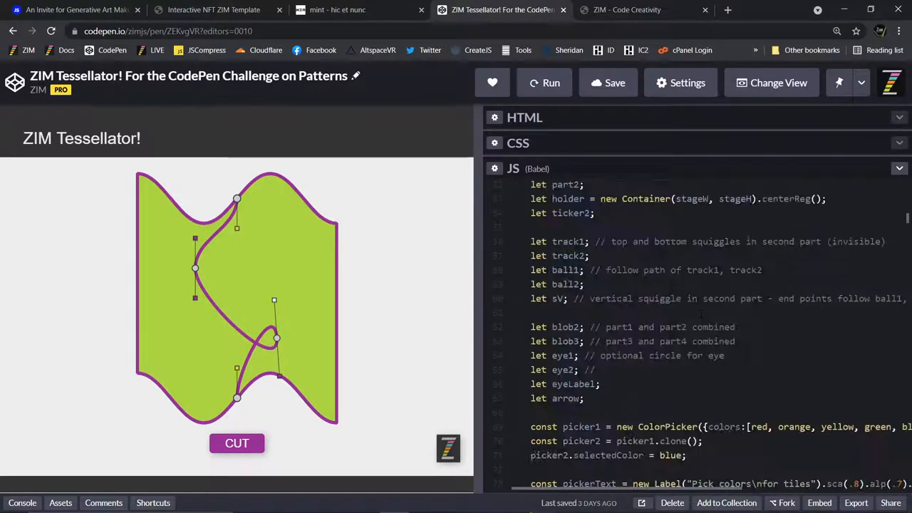
pyautogui.scroll(-10, 699, 320)
pyautogui.scroll(-5, 698, 321)
pyautogui.scroll(-5, 698, 321)
pyautogui.scroll(-5, 698, 321)
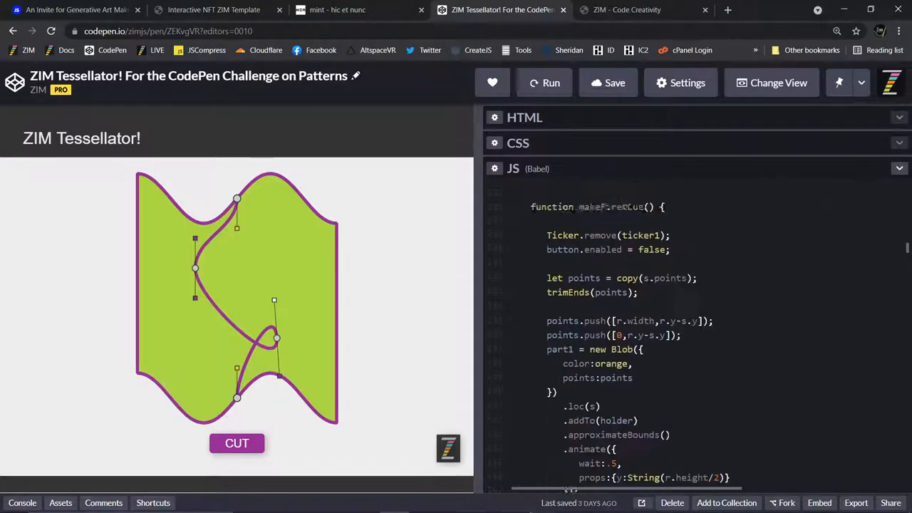
pyautogui.scroll(-5, 699, 320)
pyautogui.scroll(-5, 698, 320)
pyautogui.scroll(-5, 698, 320)
pyautogui.scroll(-3, 698, 321)
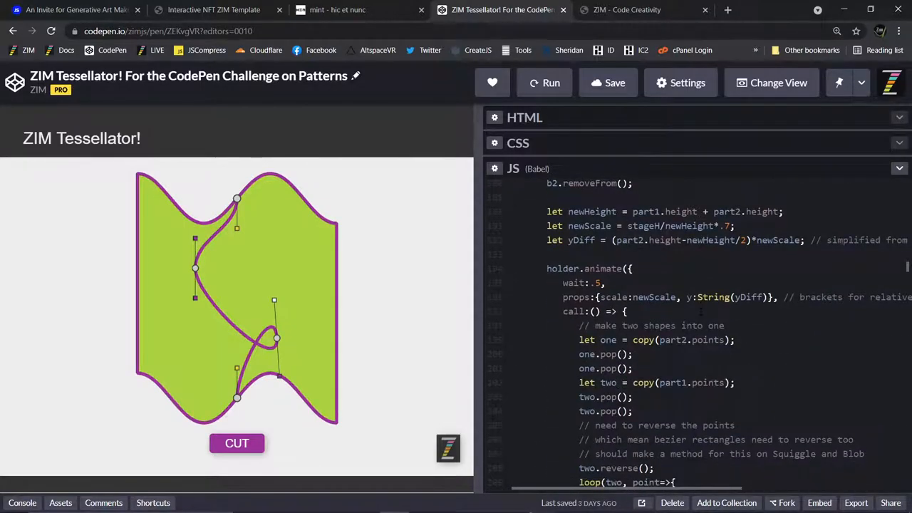
pyautogui.scroll(-5, 698, 320)
# Step: Highlight the JS code that reverses bezier points and swaps curve handles, widening the code area to read it
pyautogui.moveTo(579, 227); pyautogui.dragTo(730, 242)
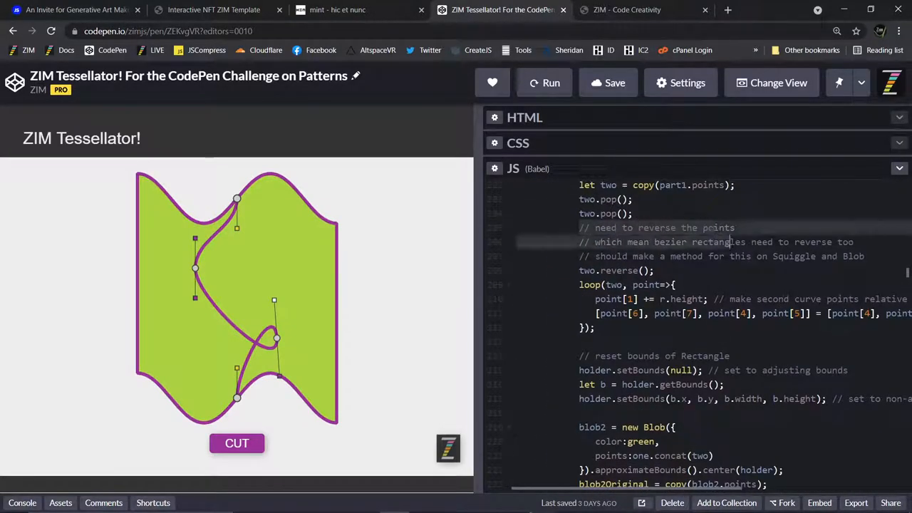
pyautogui.click(730, 242)
pyautogui.moveTo(579, 271); pyautogui.dragTo(656, 271)
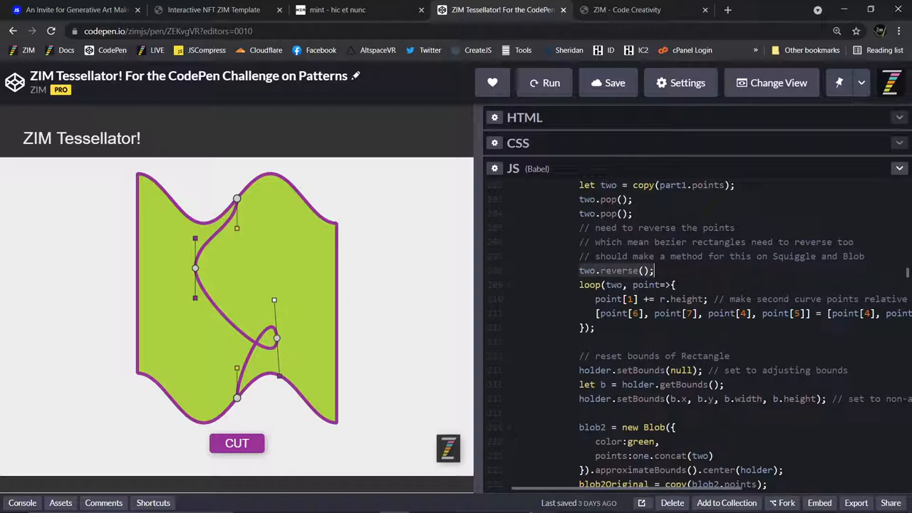
pyautogui.moveTo(477, 470); pyautogui.dragTo(283, 473)
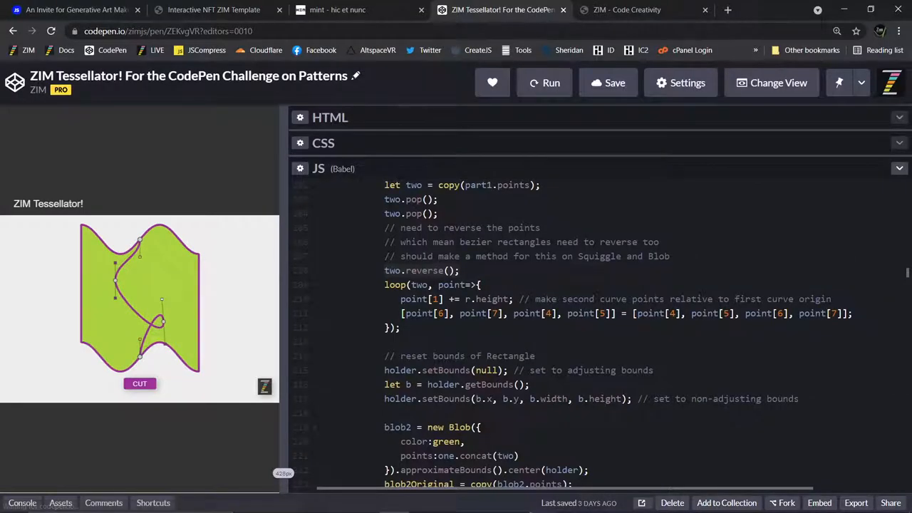
pyautogui.moveTo(402, 313); pyautogui.dragTo(616, 314)
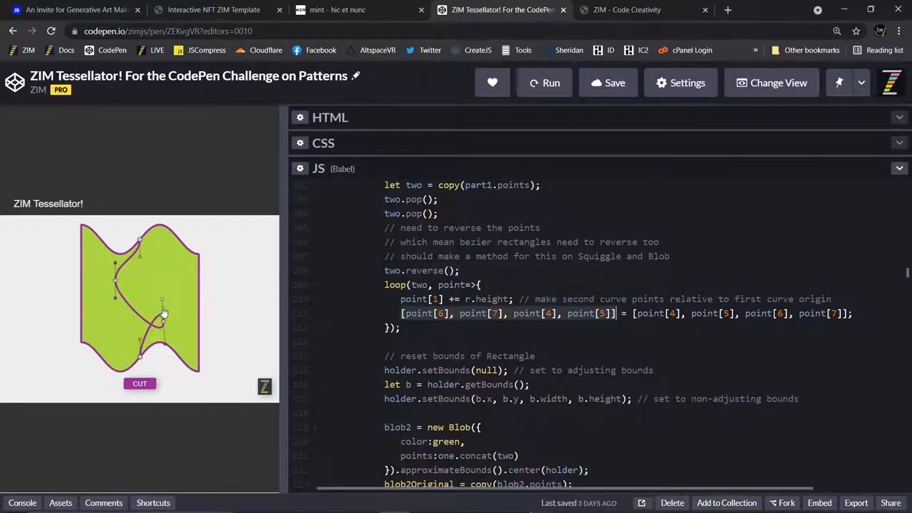
pyautogui.moveTo(633, 314); pyautogui.dragTo(852, 314)
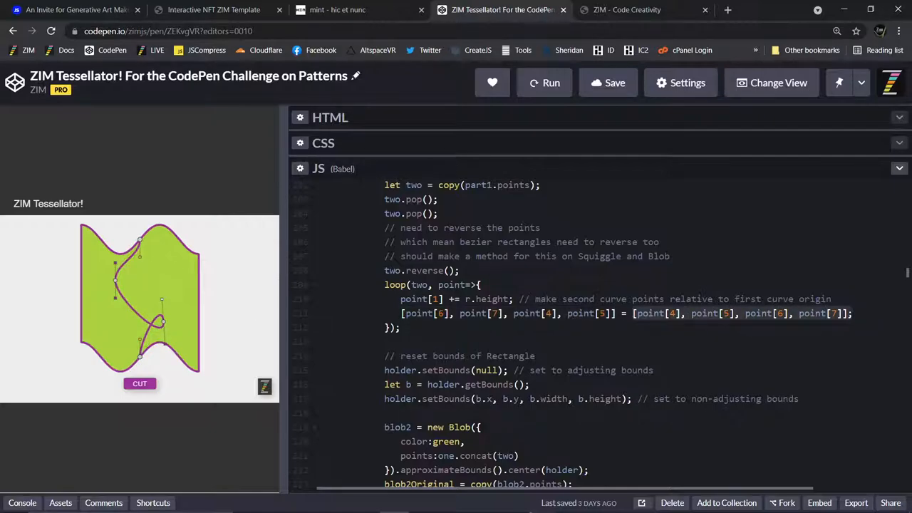
pyautogui.moveTo(384, 270)
pyautogui.mouseDown()
pyautogui.moveTo(403, 328)
pyautogui.moveTo(537, 298)
pyautogui.mouseUp()
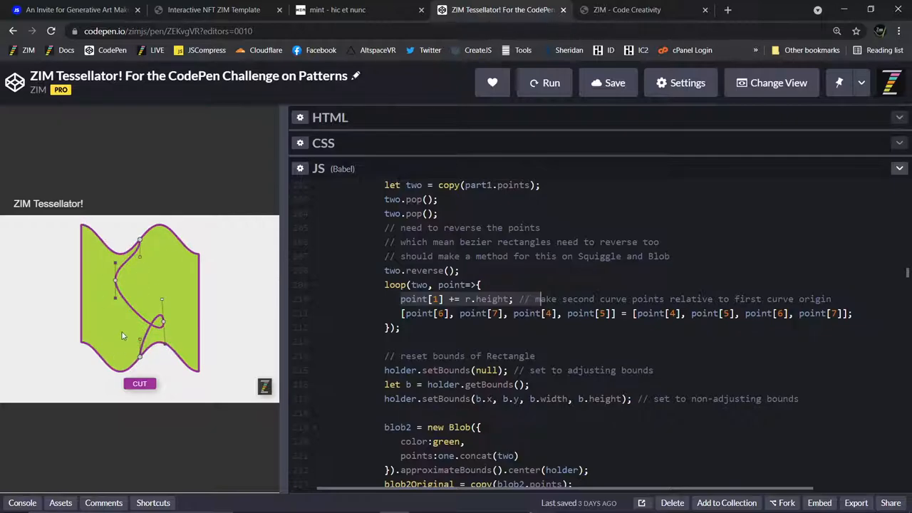
pyautogui.moveTo(401, 314); pyautogui.dragTo(852, 313)
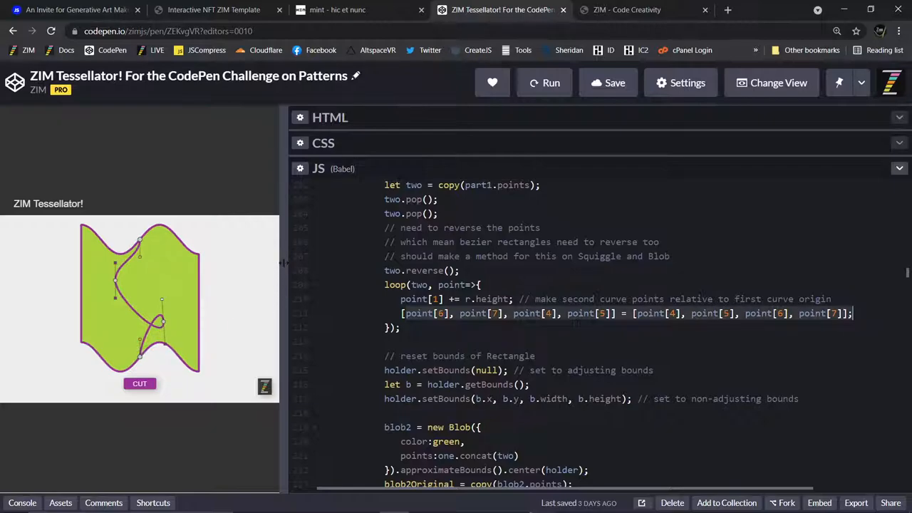
pyautogui.moveTo(281, 267); pyautogui.dragTo(499, 285)
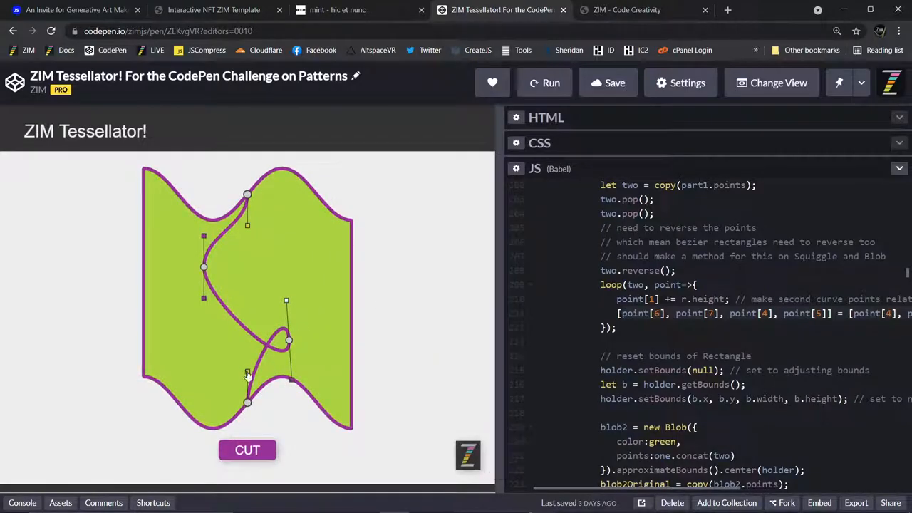
# Step: Drag the vertical squiggle's handles and anchor so the lower loop becomes a smooth S-bend
pyautogui.moveTo(247, 372); pyautogui.dragTo(226, 345)
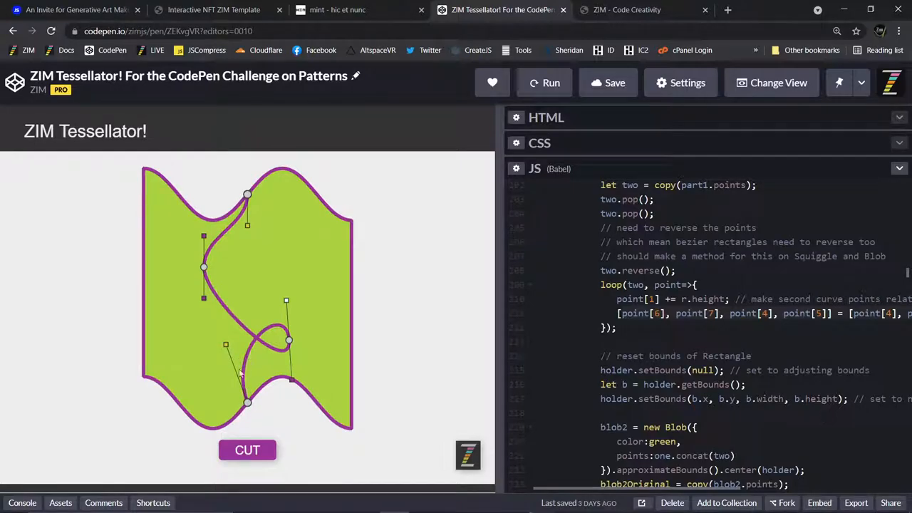
pyautogui.moveTo(228, 345); pyautogui.dragTo(207, 368)
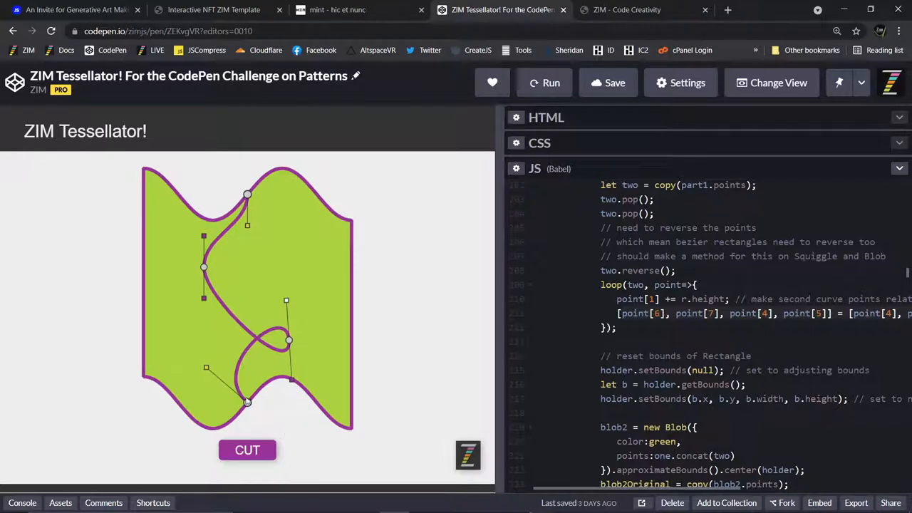
pyautogui.moveTo(290, 343)
pyautogui.mouseDown()
pyautogui.moveTo(299, 285)
pyautogui.moveTo(293, 277)
pyautogui.mouseUp()
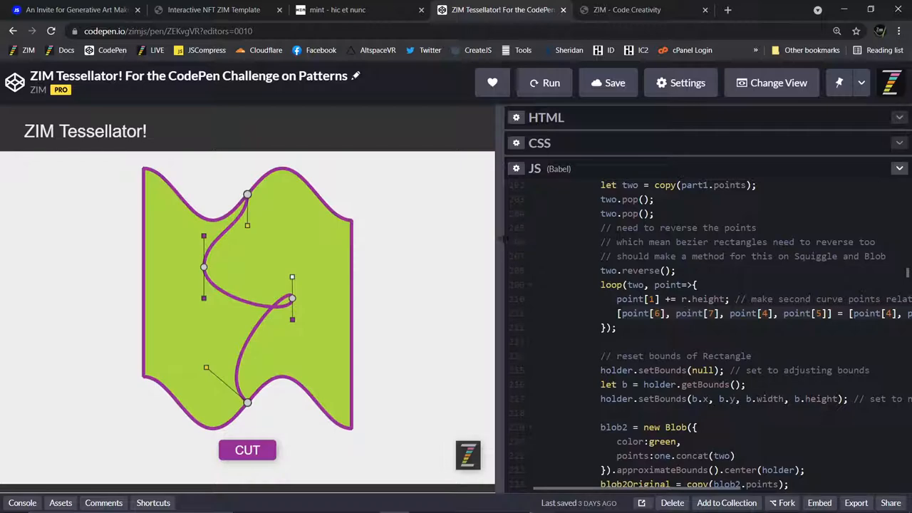
pyautogui.moveTo(498, 238); pyautogui.dragTo(293, 238)
pyautogui.scroll(-3, 605, 321)
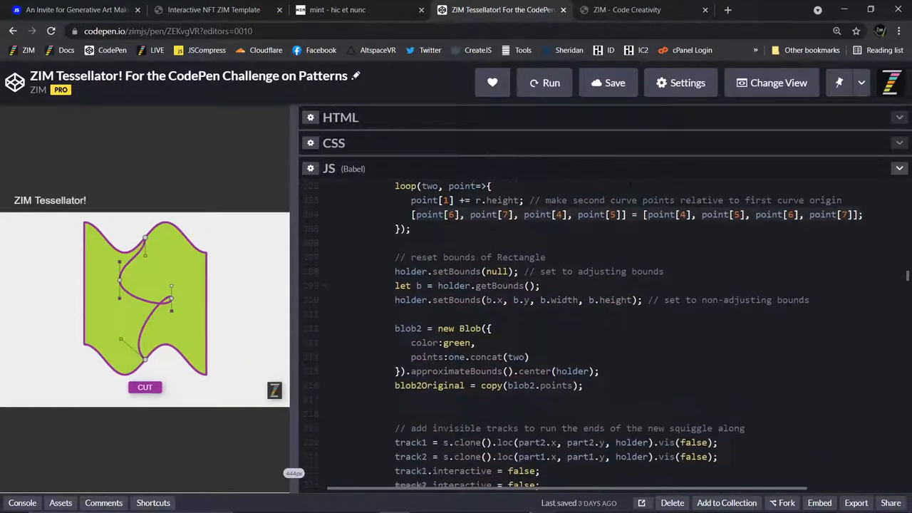
pyautogui.scroll(-5, 606, 321)
pyautogui.scroll(-5, 606, 320)
pyautogui.scroll(-5, 606, 320)
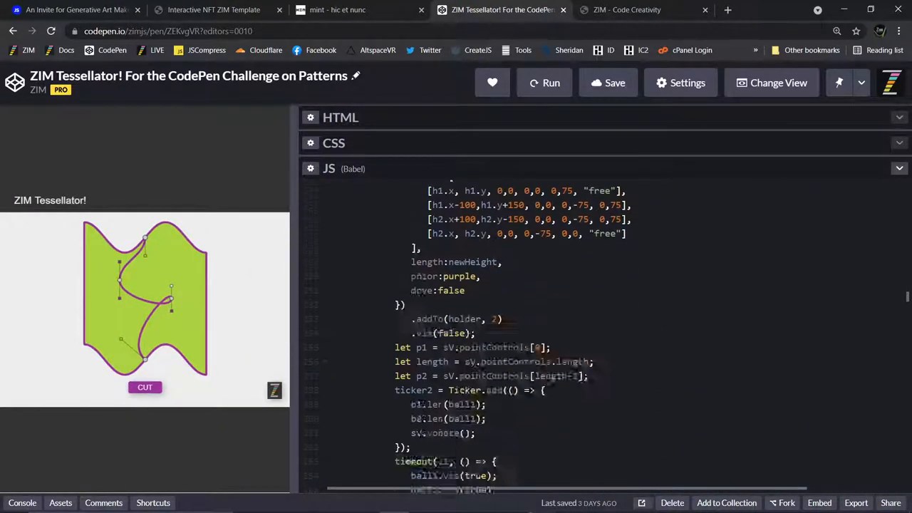
pyautogui.scroll(-5, 605, 321)
pyautogui.scroll(-5, 605, 320)
pyautogui.scroll(-4, 606, 321)
pyautogui.scroll(-4, 605, 320)
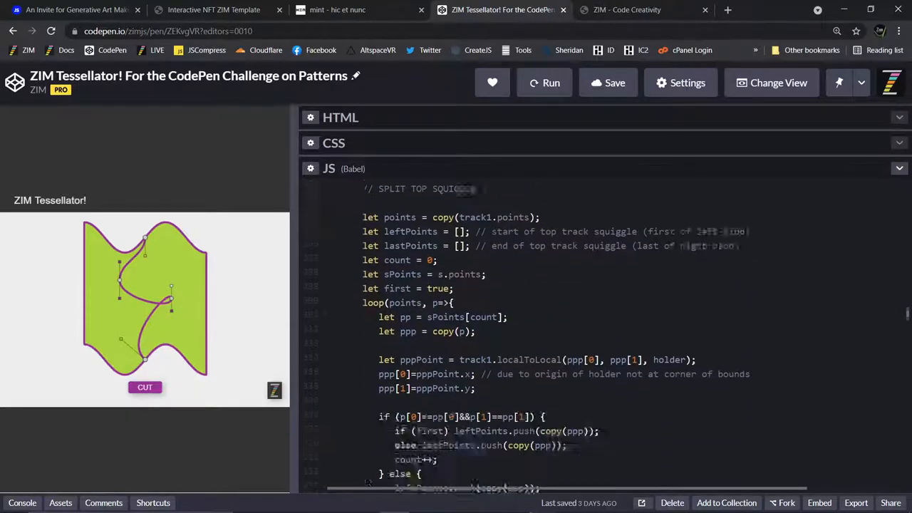
pyautogui.scroll(-4, 606, 321)
pyautogui.scroll(-4, 605, 321)
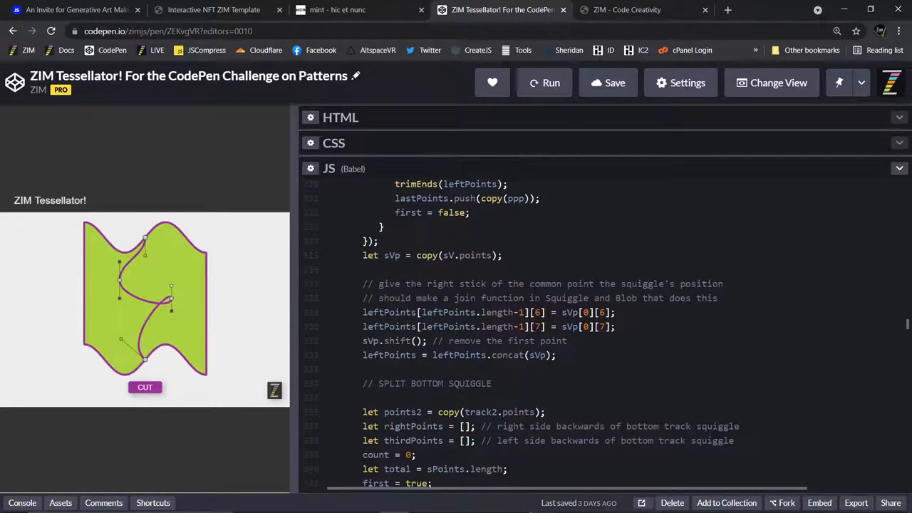
# Step: Highlight the join-function comments and the leftPoints / sVp.shift() point-joining lines in the JS panel
pyautogui.moveTo(379, 284); pyautogui.dragTo(714, 284)
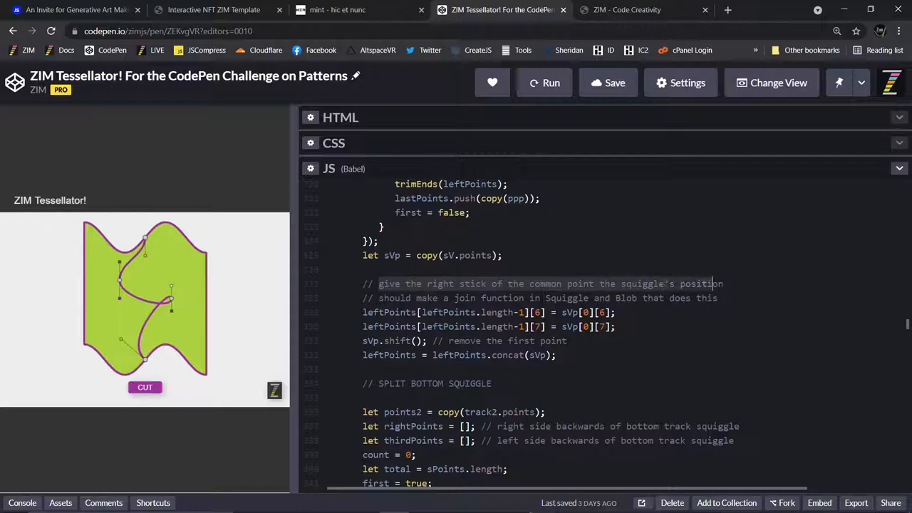
pyautogui.moveTo(379, 298); pyautogui.dragTo(718, 297)
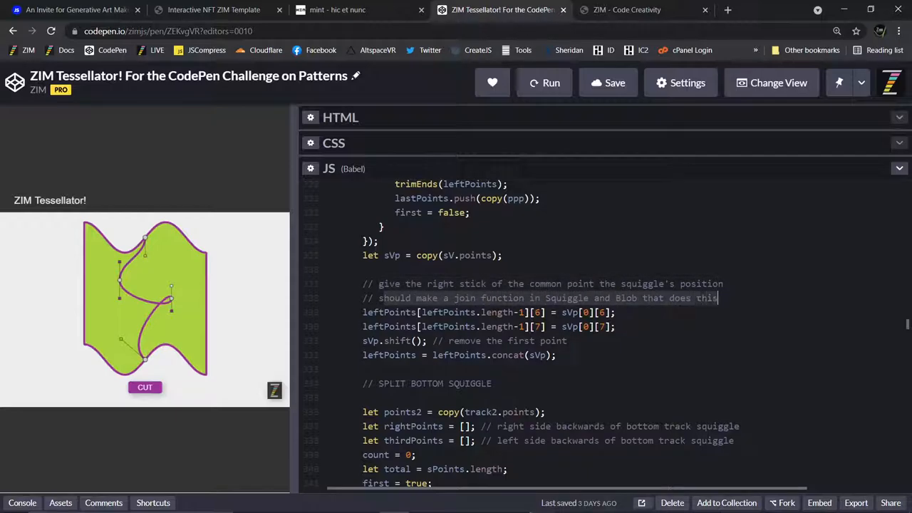
pyautogui.moveTo(414, 298); pyautogui.dragTo(642, 298)
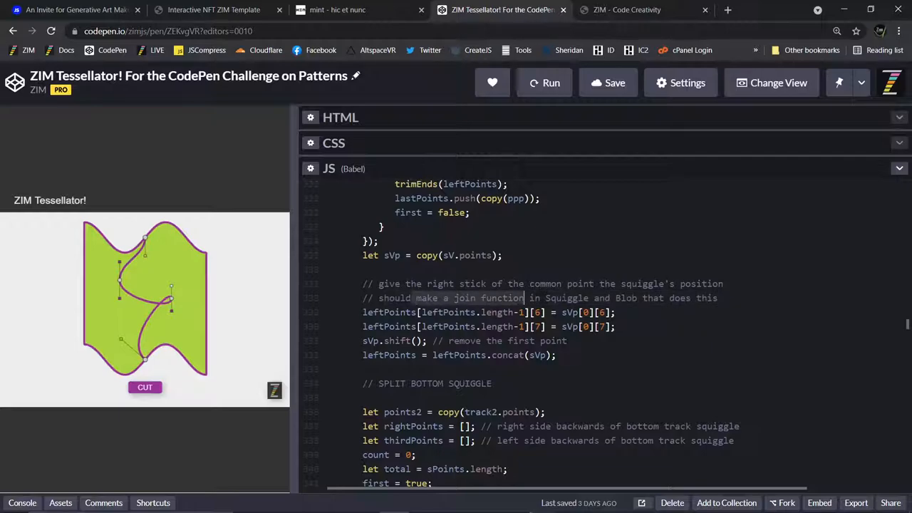
pyautogui.moveTo(414, 312); pyautogui.dragTo(602, 312)
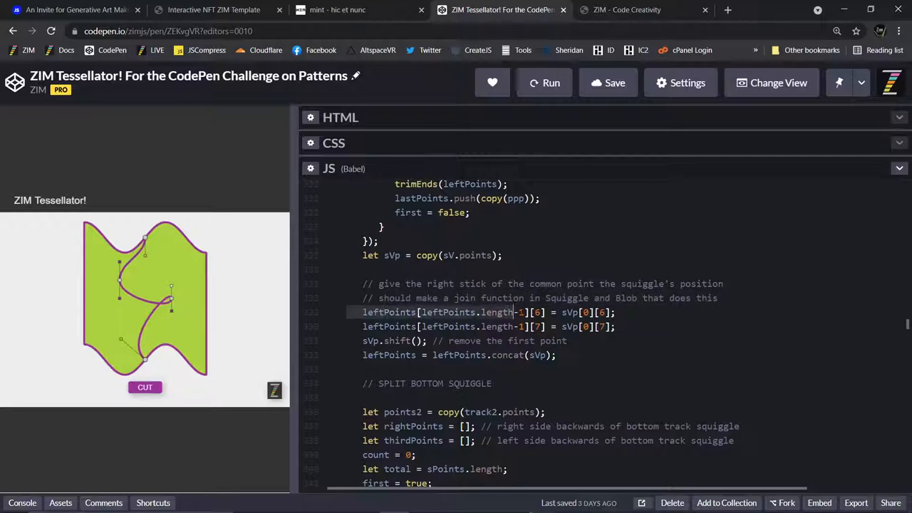
pyautogui.moveTo(513, 326); pyautogui.dragTo(616, 326)
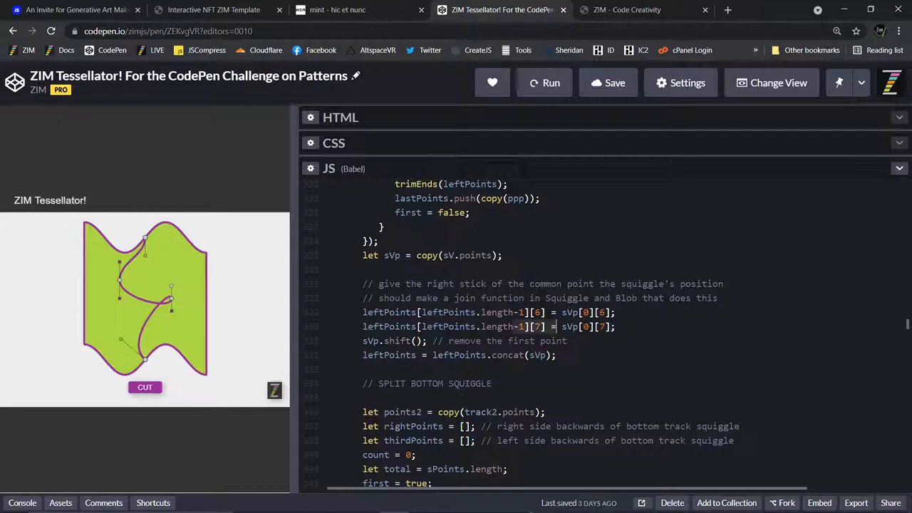
pyautogui.moveTo(363, 341); pyautogui.dragTo(424, 340)
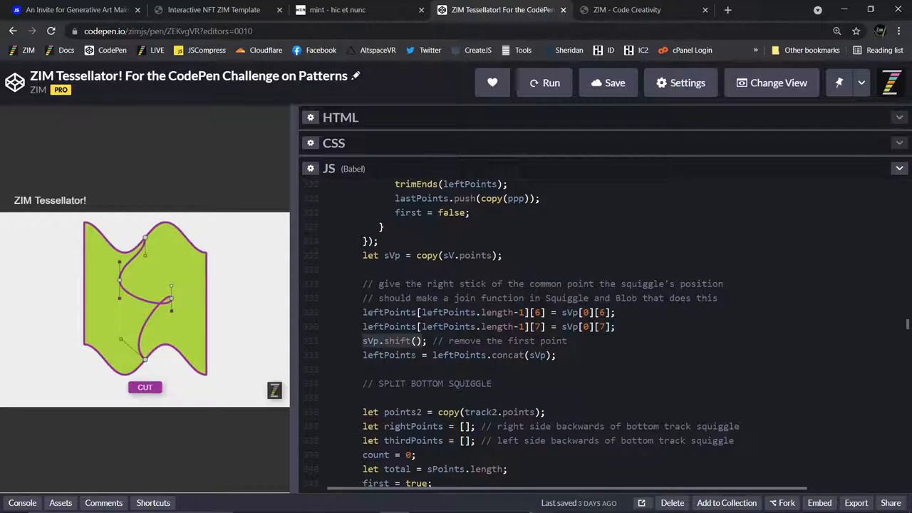
pyautogui.moveTo(363, 313); pyautogui.dragTo(426, 341)
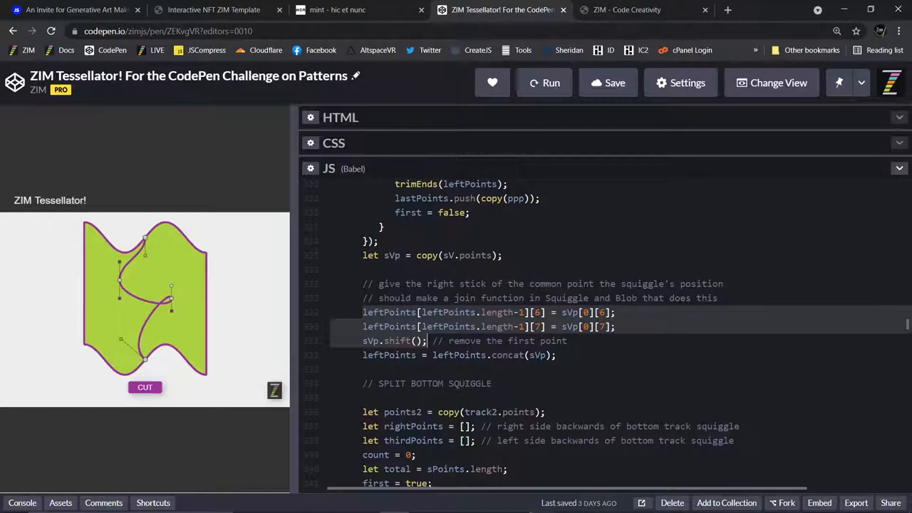
# Step: Switch to the 'ZIM - Code Creativity' tab showing the editable canvas text test page
pyautogui.click(634, 10)
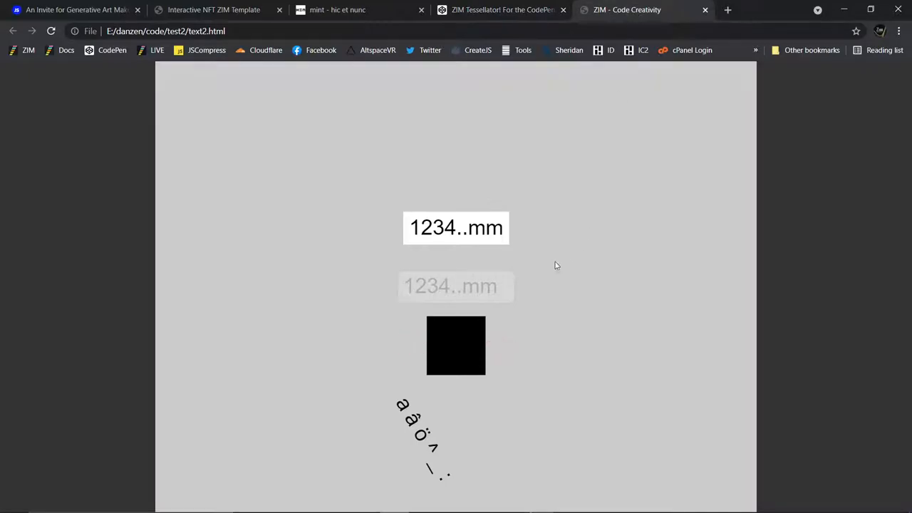
# Step: Select and delete characters in the top canvas text field, then deselect its text
pyautogui.moveTo(432, 228); pyautogui.dragTo(461, 228)
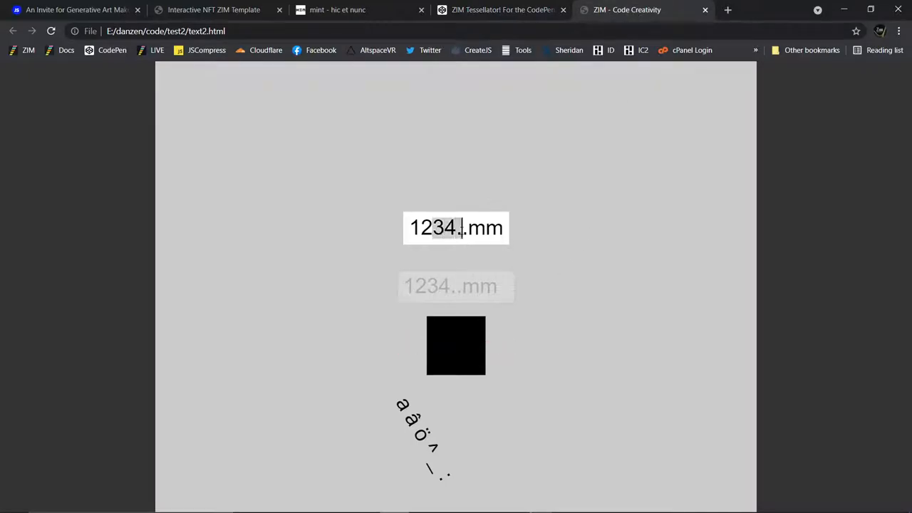
pyautogui.write('dfgsgf df')
pyautogui.press('BackSpace')
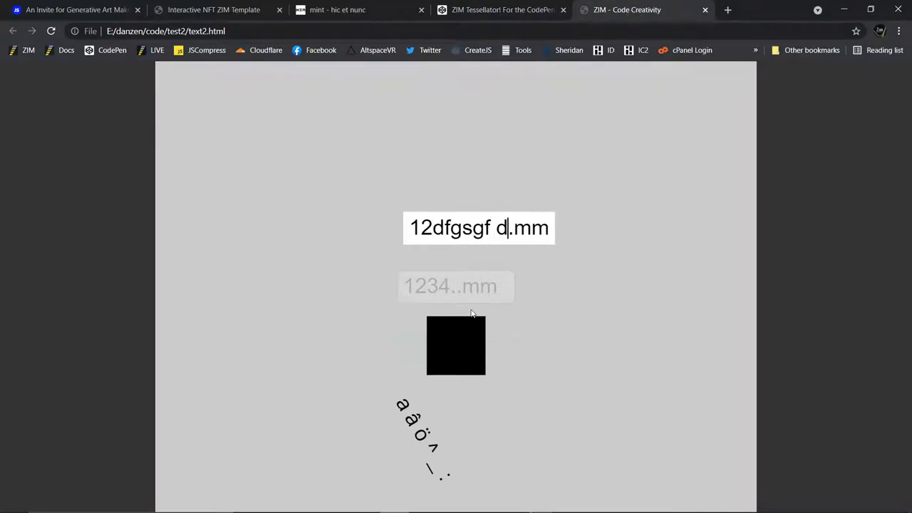
pyautogui.press('BackSpace')
pyautogui.press('BackSpace')
pyautogui.press('BackSpace')
pyautogui.press('BackSpace')
pyautogui.press('BackSpace')
pyautogui.press('BackSpace')
pyautogui.write('edit')
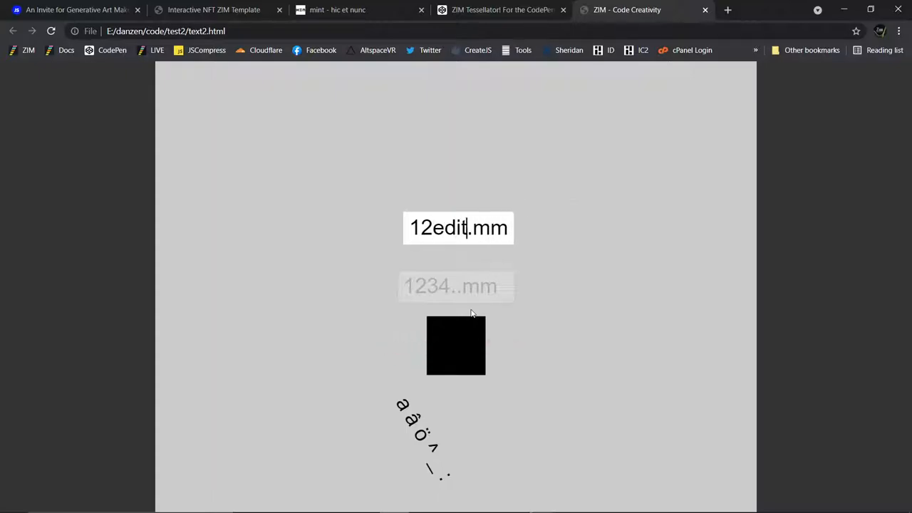
pyautogui.write('able text on')
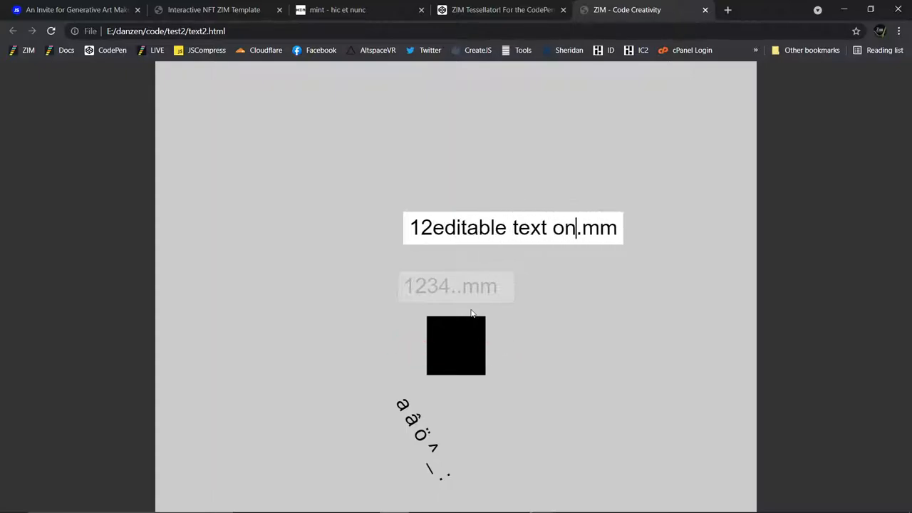
pyautogui.write(' canvas')
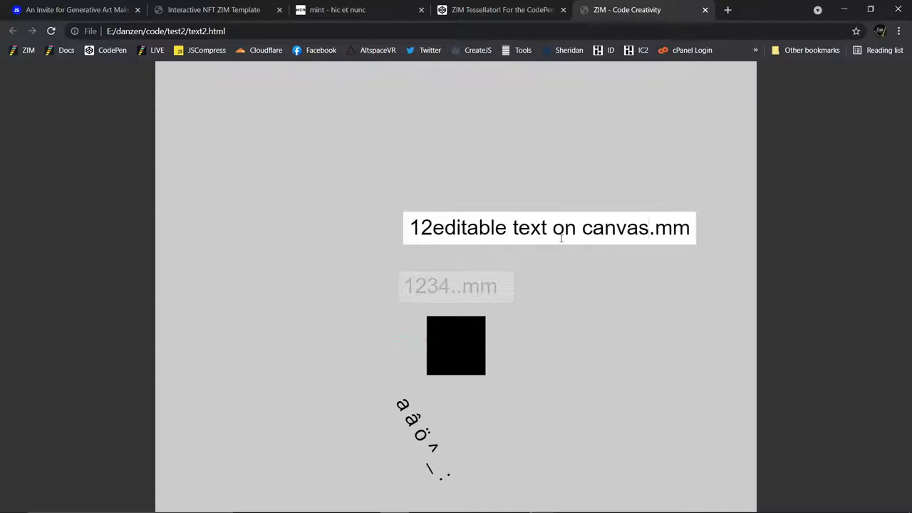
pyautogui.hotkey('shift', 'Home')
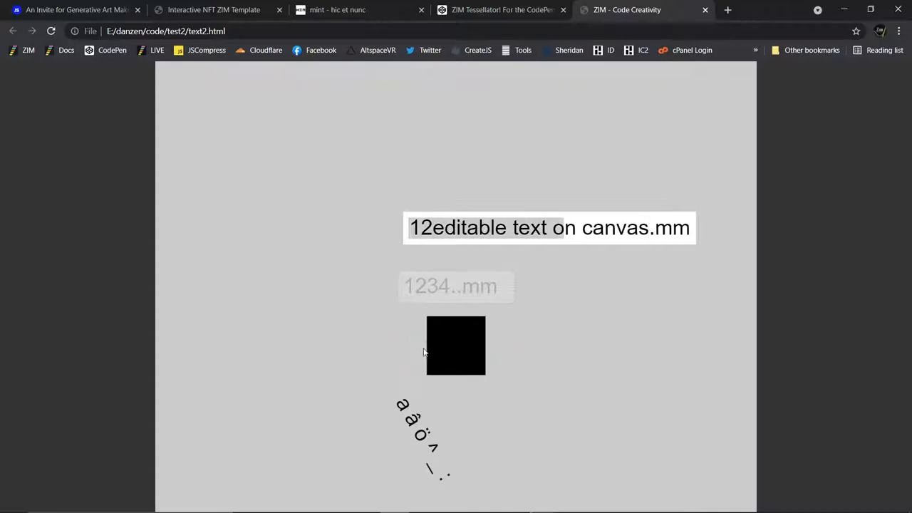
pyautogui.click(451, 389)
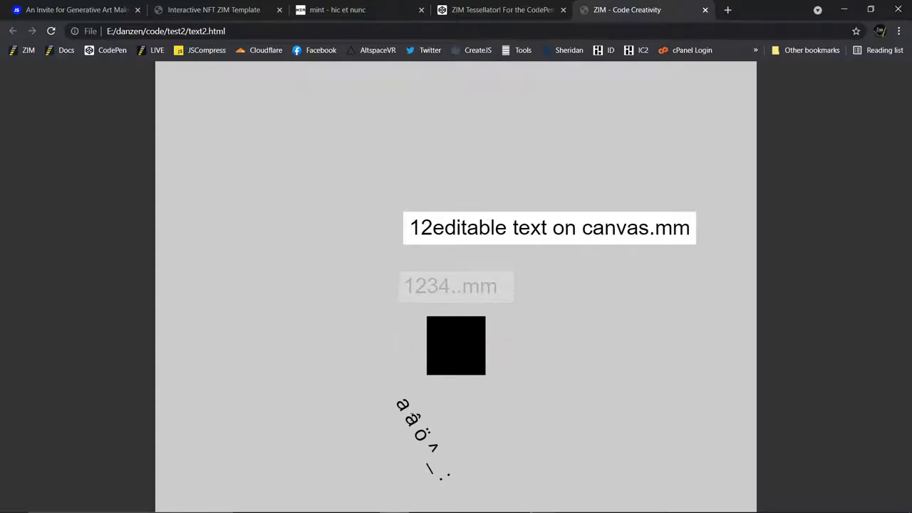
pyautogui.write('afsddf')
# Step: Remove the typed characters from the second field so it stays at 1234..mm
pyautogui.click(461, 288)
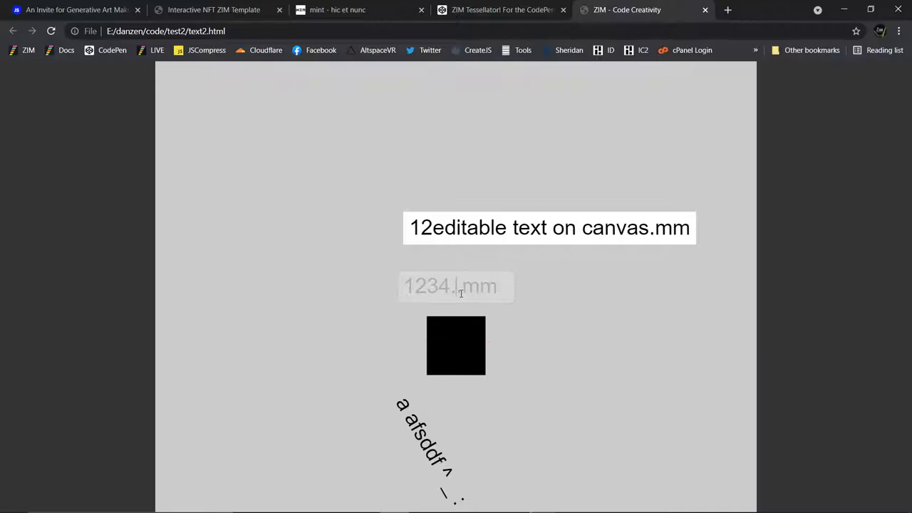
pyautogui.write('xgdg')
pyautogui.press('BackSpace')
pyautogui.press('BackSpace')
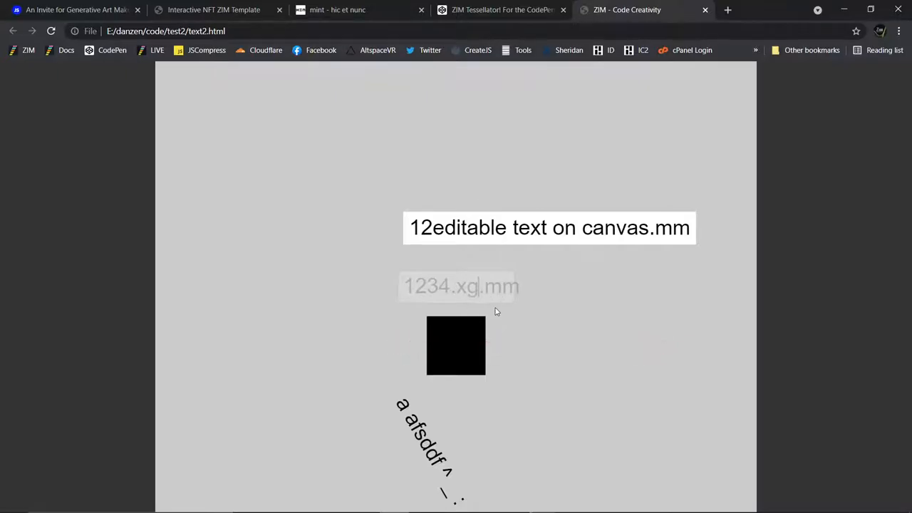
pyautogui.press('BackSpace')
pyautogui.press('BackSpace')
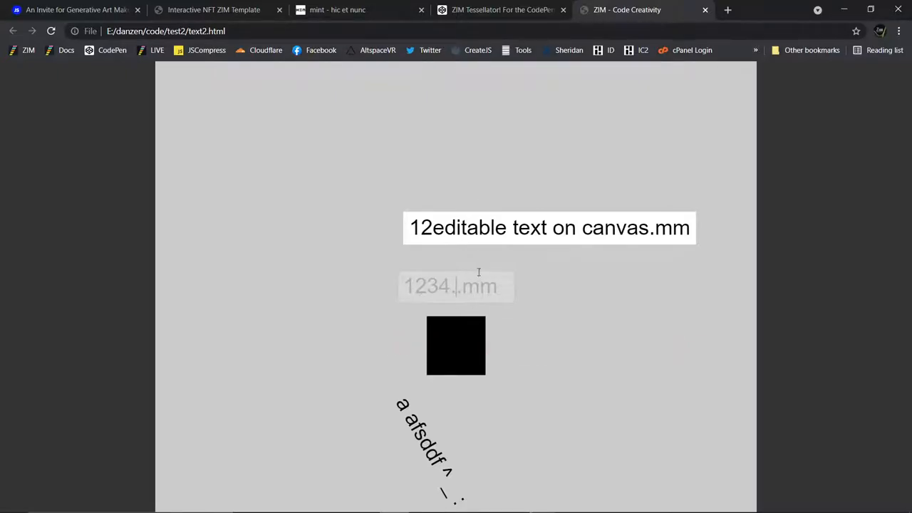
# Step: Replace most of the top field's sentence and delete leftover letters so it reads 12.mm
pyautogui.moveTo(455, 227); pyautogui.dragTo(627, 227)
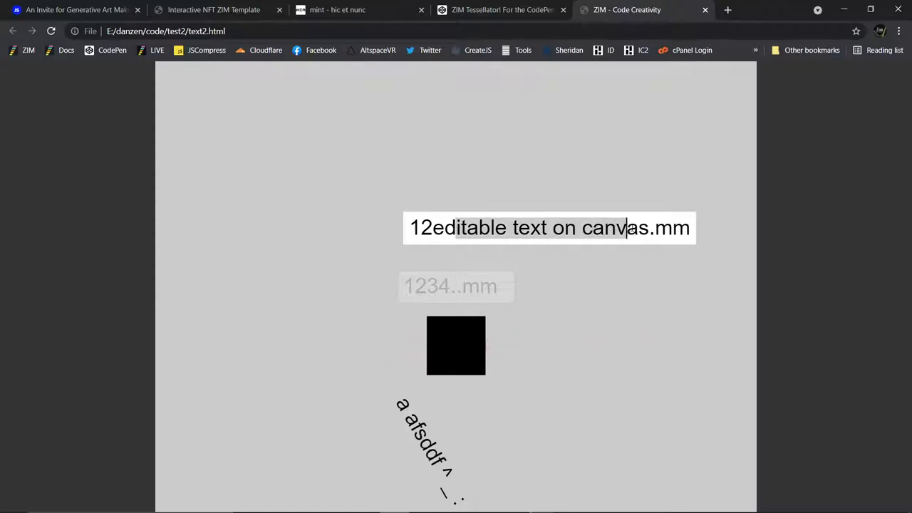
pyautogui.write('ds')
pyautogui.press('Left')
pyautogui.press('BackSpace')
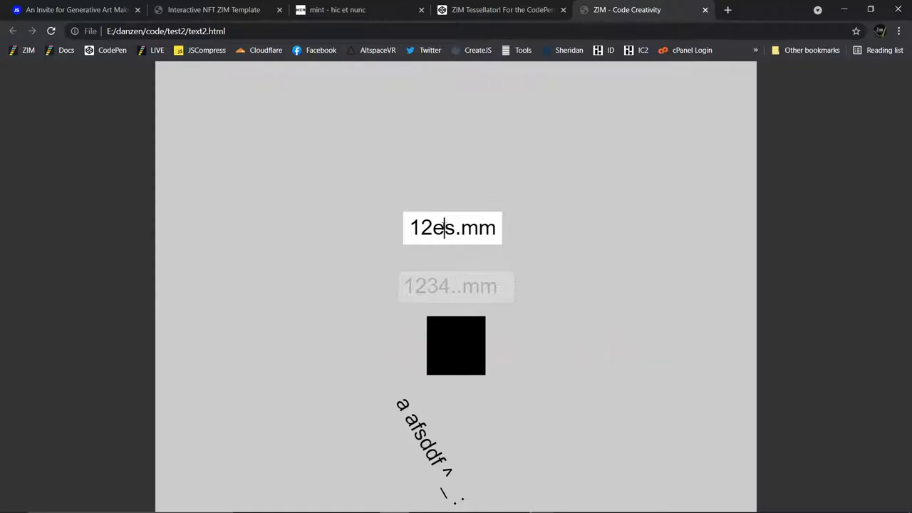
pyautogui.press('BackSpace')
pyautogui.press('Delete')
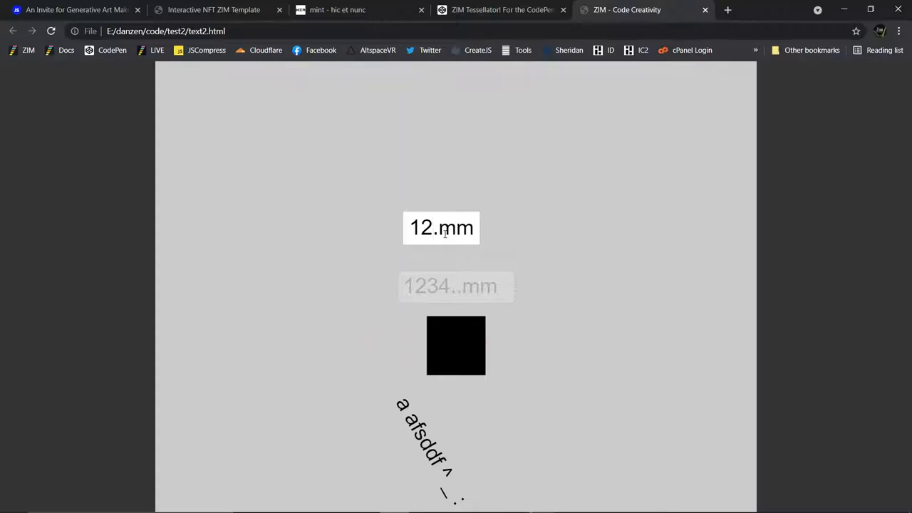
pyautogui.write('gdsdg')
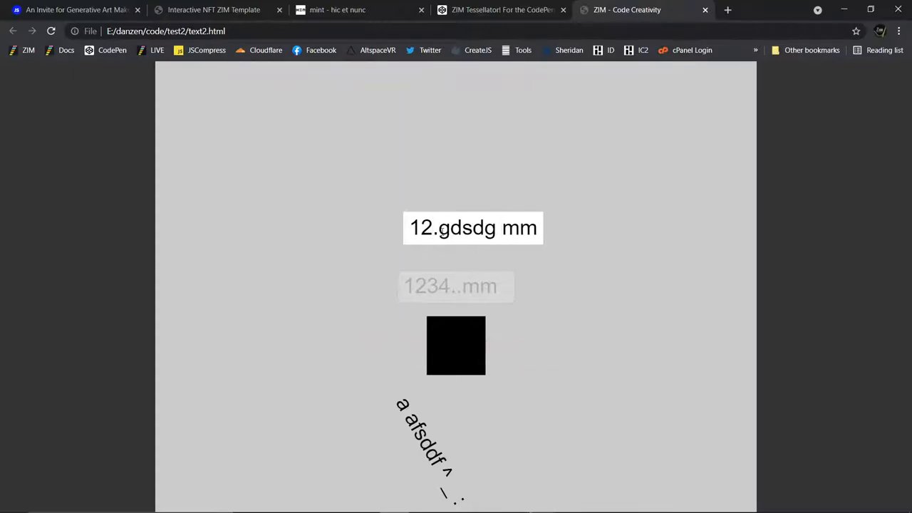
# Step: Type gdsdg with a gap inside it so the top field reads 12.gds dg mm, then select its text
pyautogui.moveTo(433, 228); pyautogui.dragTo(519, 228)
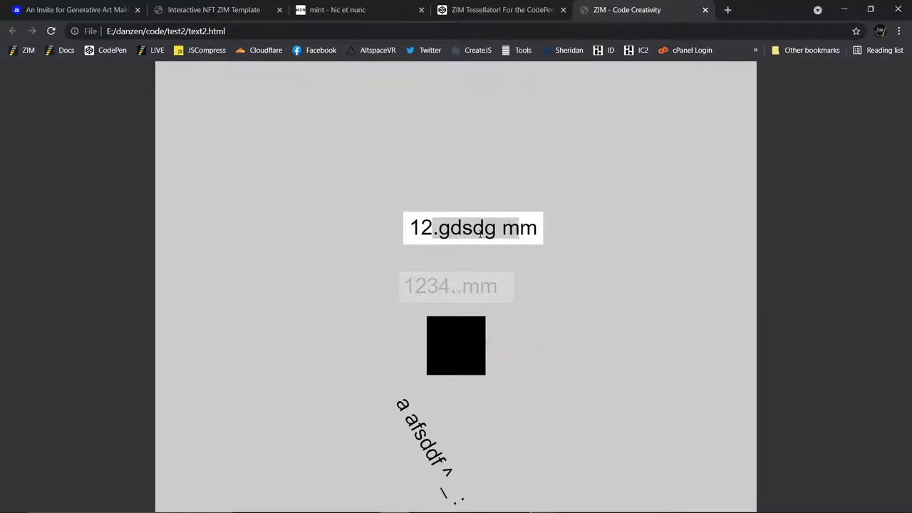
pyautogui.click(471, 228)
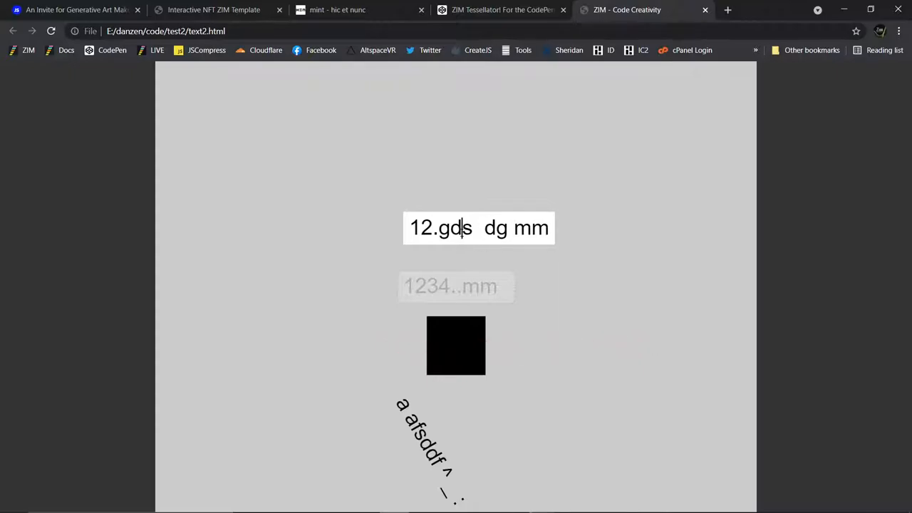
pyautogui.click(548, 227)
pyautogui.press('Left')
pyautogui.press('Left')
pyautogui.doubleClick(545, 229)
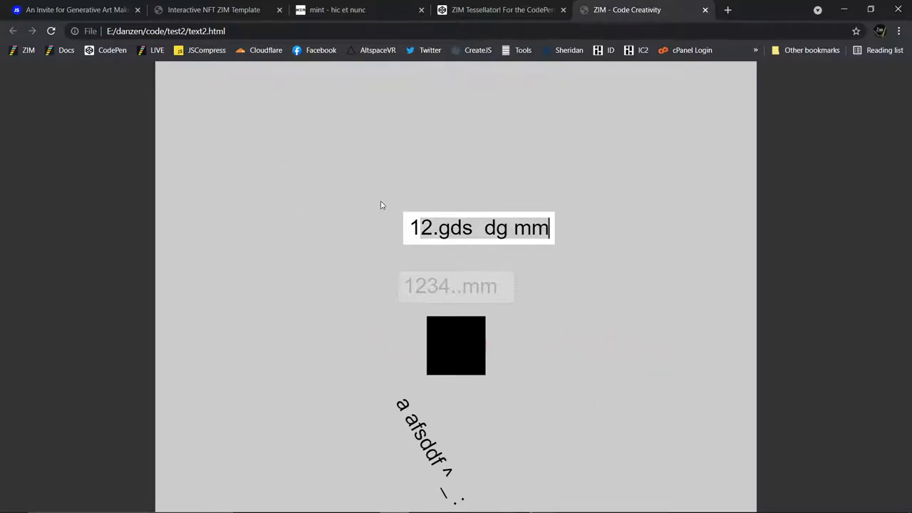